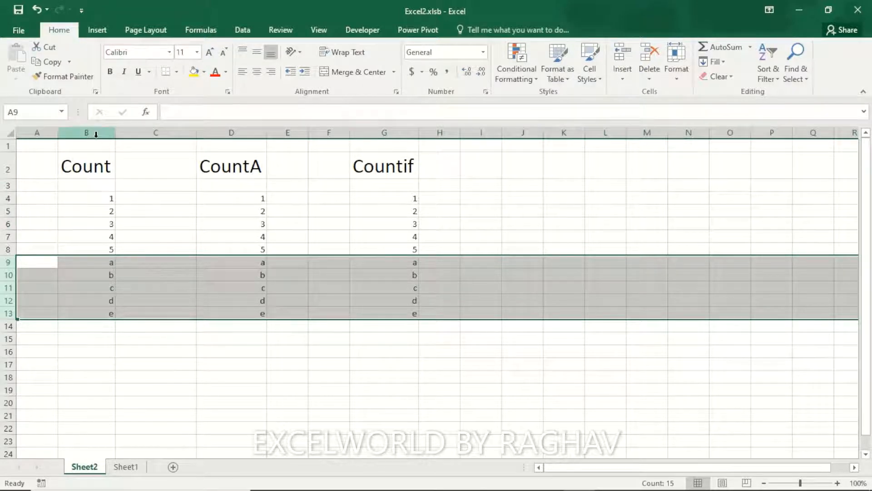
pyautogui.click(90, 169)
pyautogui.click(228, 171)
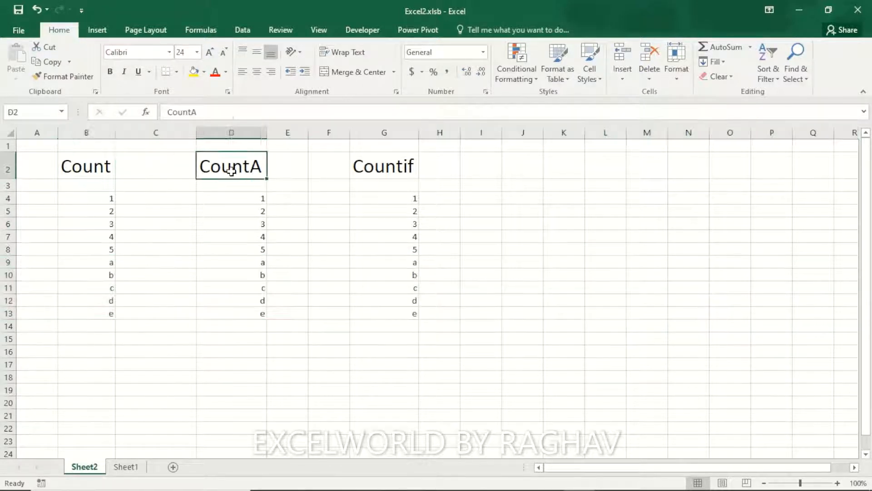
pyautogui.click(402, 167)
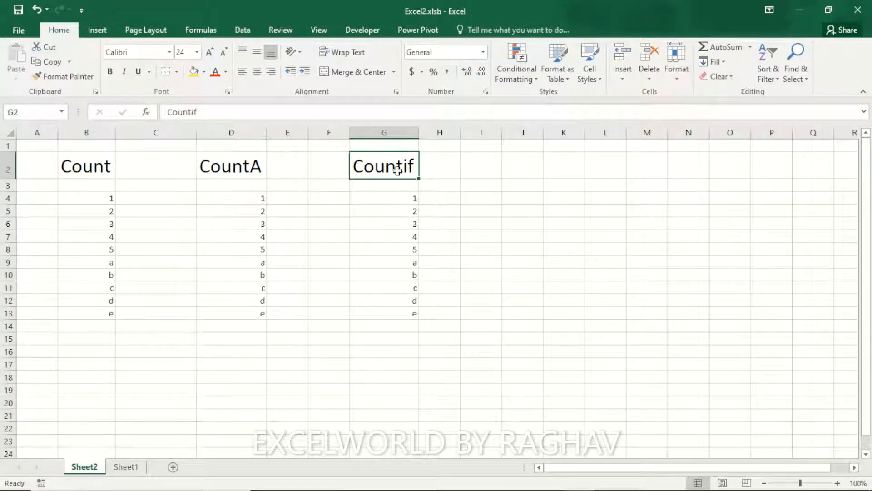
pyautogui.click(95, 169)
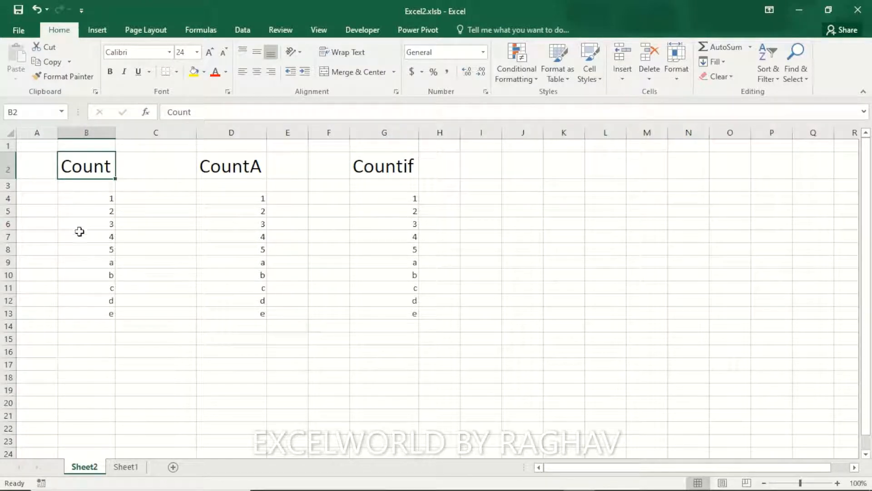
# - Enter =COUNT(B4:B13) in cell B15 and check it against the count of filled cells in that range
pyautogui.click(91, 338)
pyautogui.write('=cou')
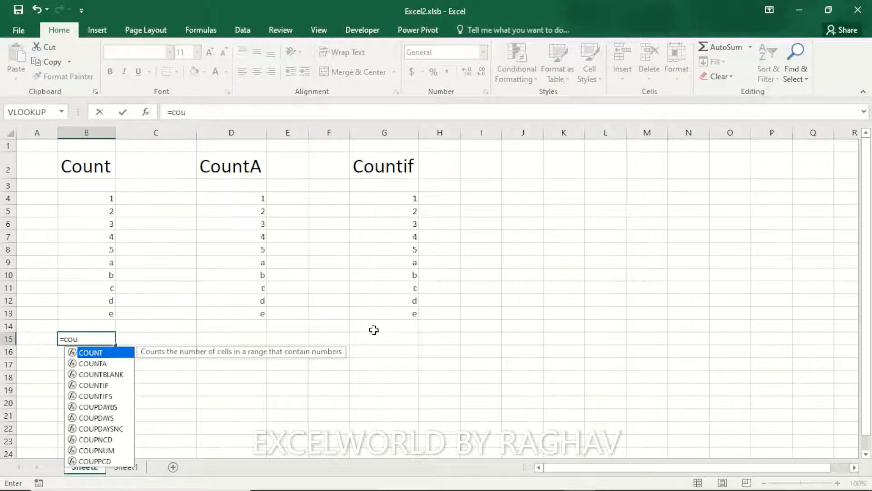
pyautogui.press('Tab')
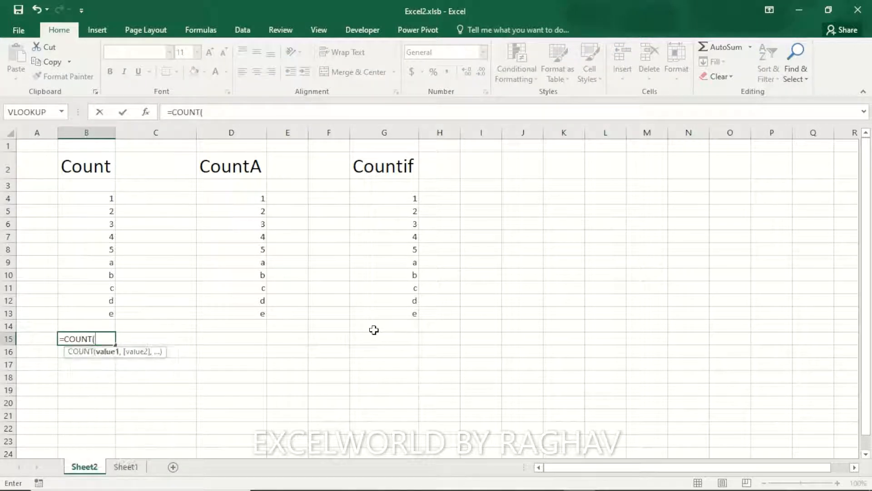
pyautogui.press('Up')
pyautogui.press('Up')
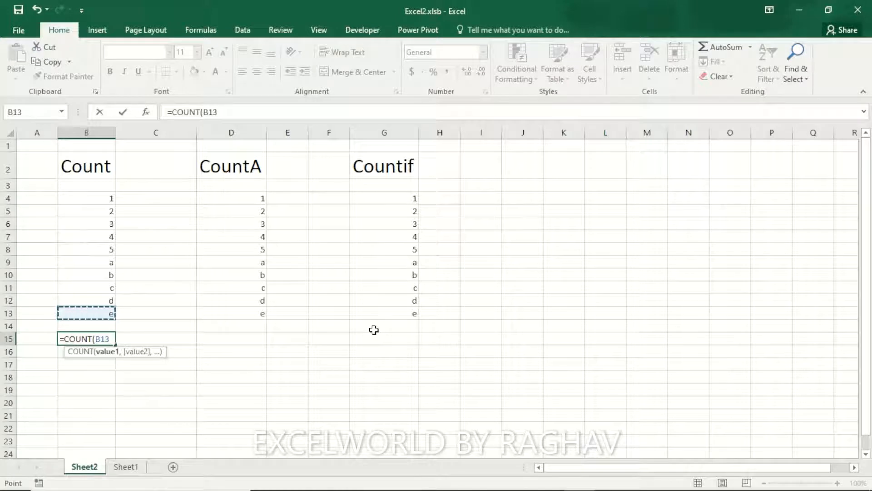
pyautogui.hotkey('ctrl', 'shift', 'Up')
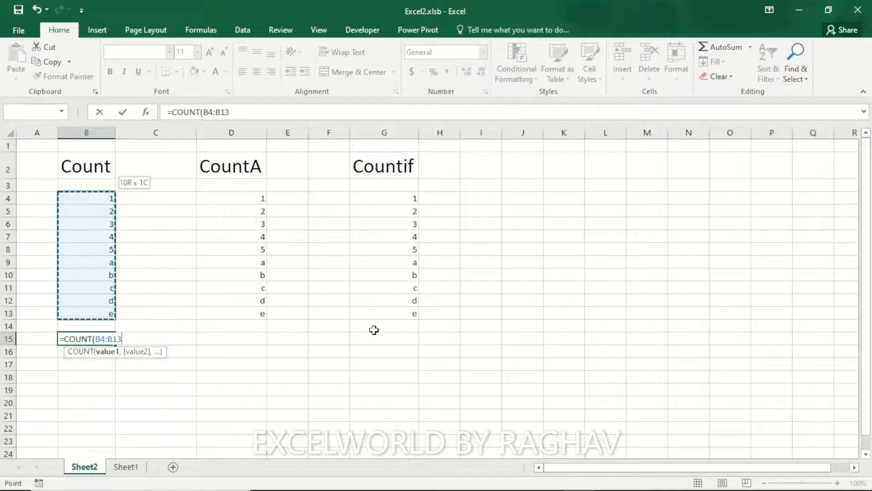
pyautogui.write(')')
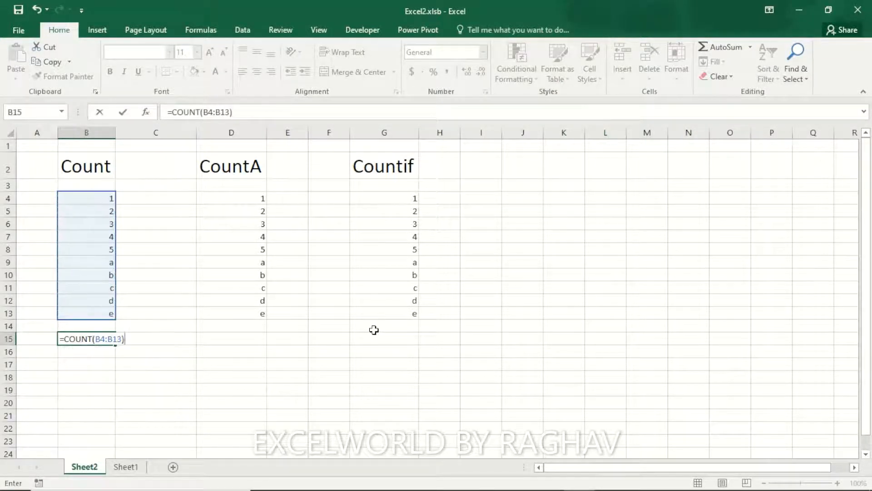
pyautogui.press('Return')
pyautogui.press('Up')
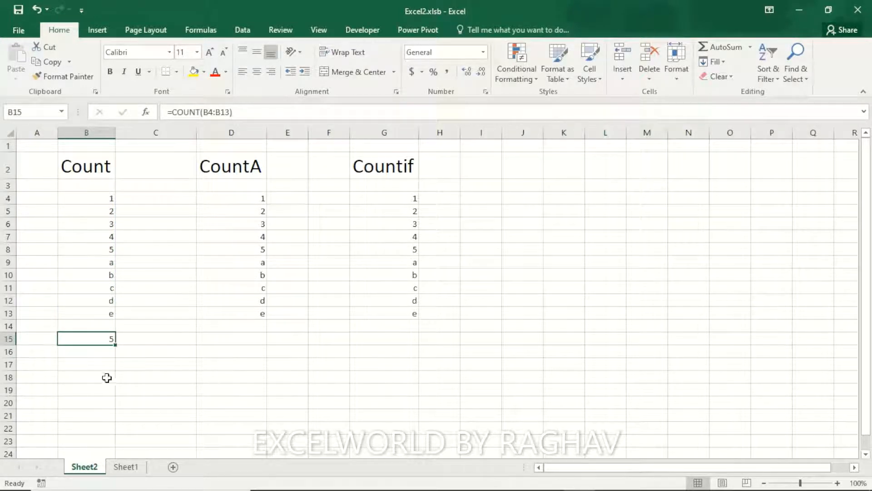
pyautogui.moveTo(101, 310); pyautogui.dragTo(107, 201)
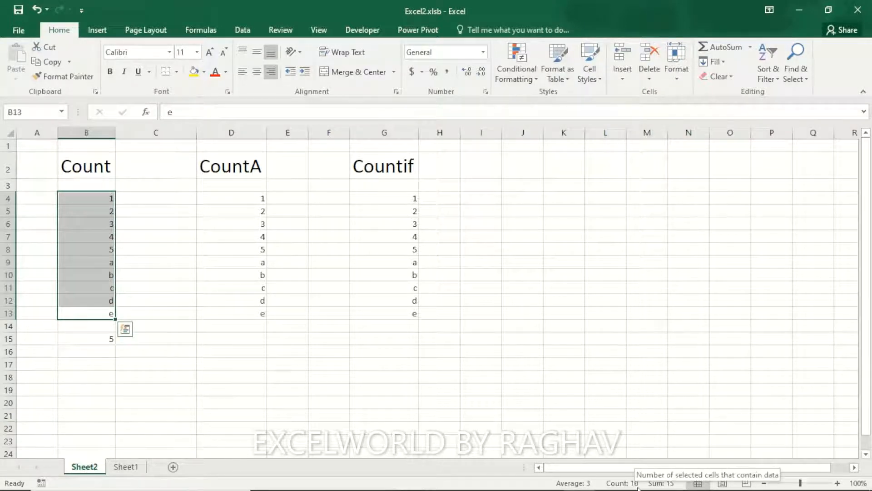
pyautogui.click(93, 340)
# - Write the note "Only considers Numbers" in cell B17 below the COUNT result
pyautogui.click(93, 362)
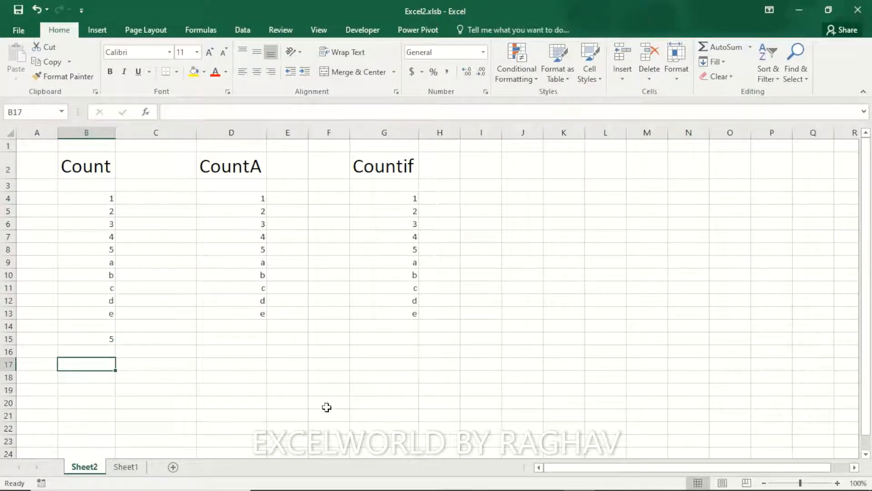
pyautogui.write('Only')
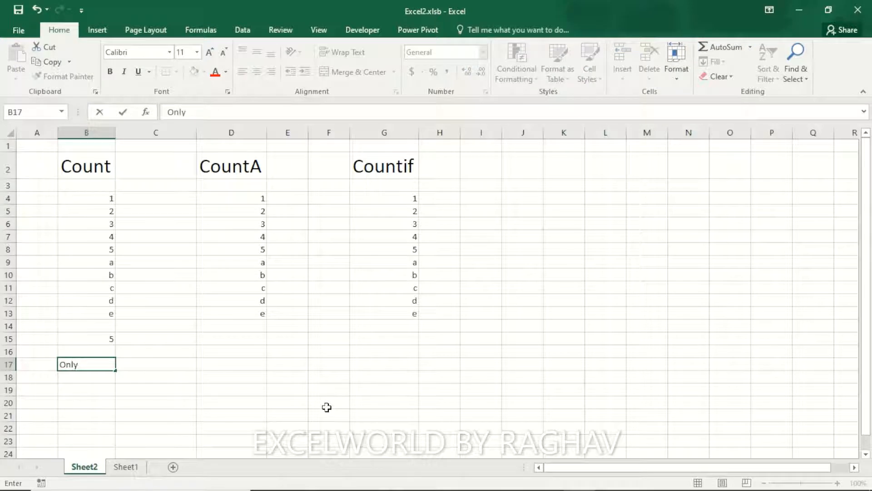
pyautogui.write(' considers Numbers')
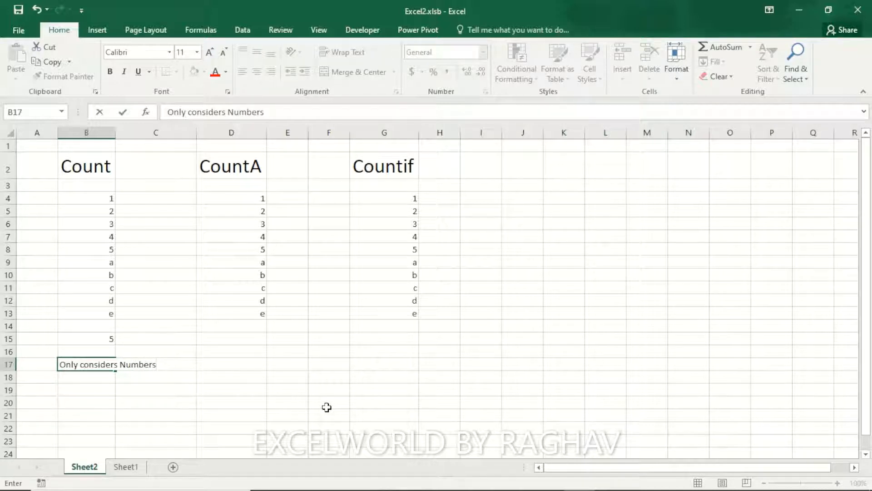
pyautogui.press('Return')
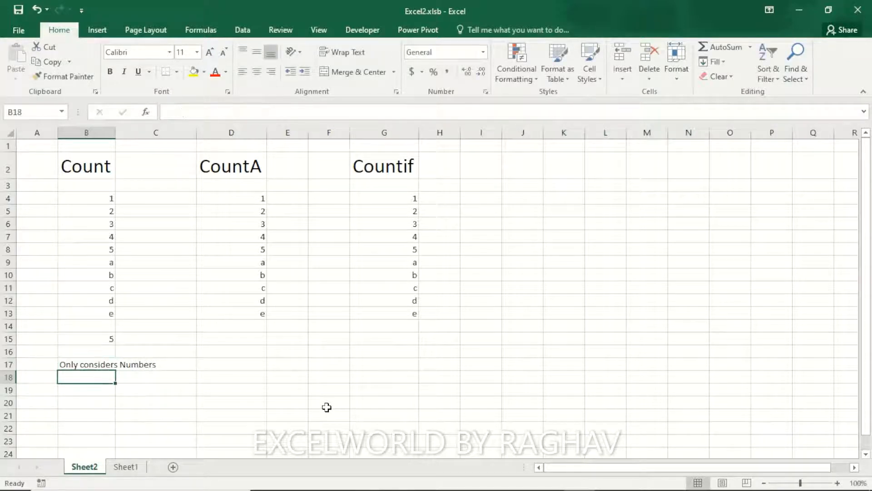
pyautogui.press('Up')
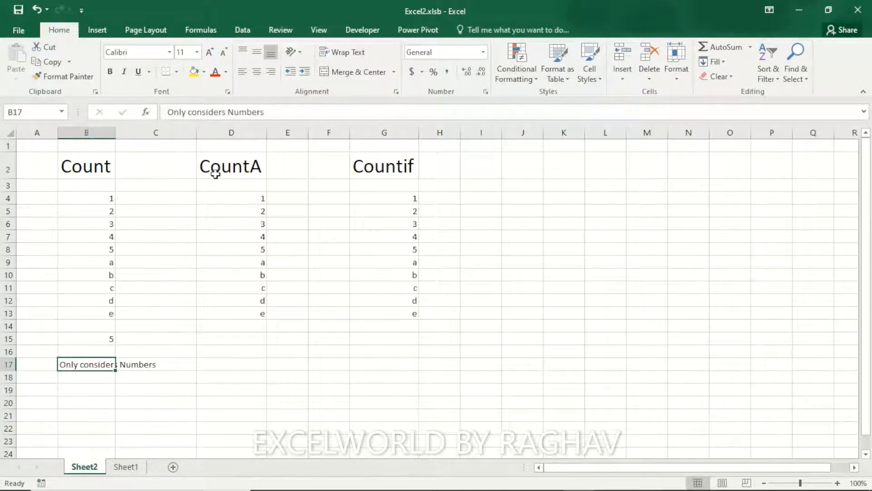
# - Extend the note in B17 with "and not Alphabets" after the existing text
pyautogui.click(284, 115)
pyautogui.write('and no')
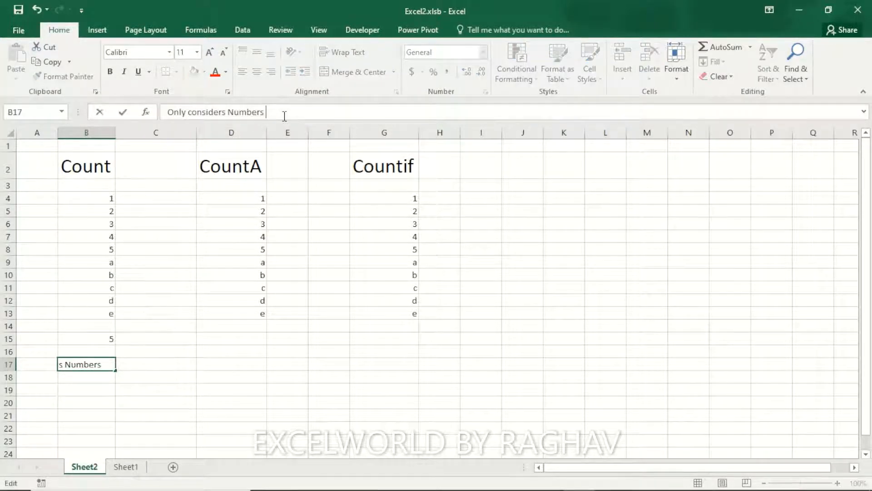
pyautogui.write('t Alphabets')
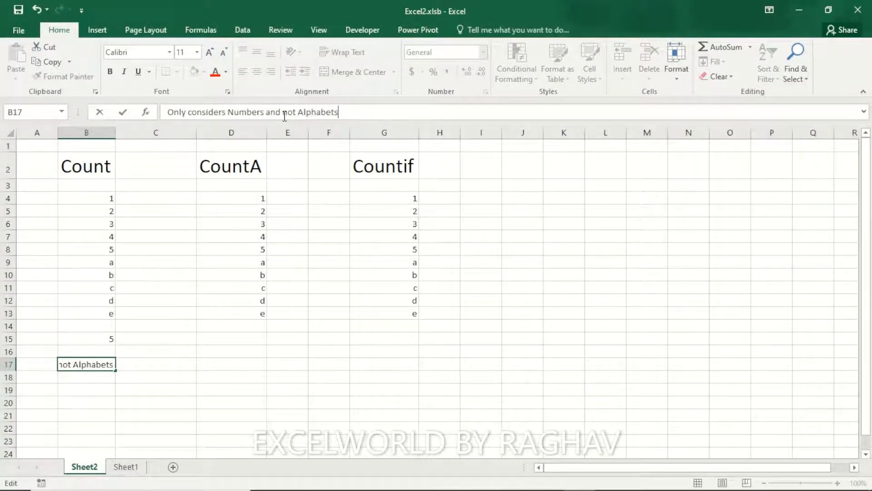
pyautogui.press('Return')
pyautogui.press('Up')
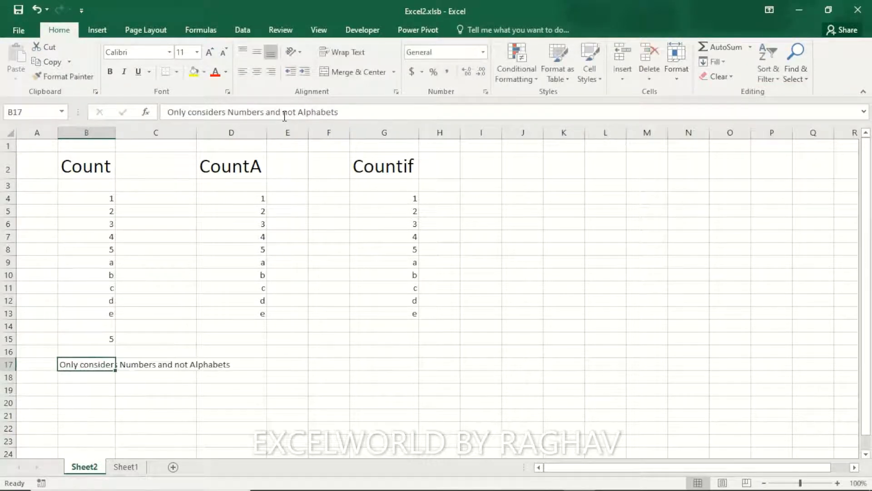
# - Wrap the text of the note in cell B17 so it fits the column width
pyautogui.press('Right')
pyautogui.press('Right')
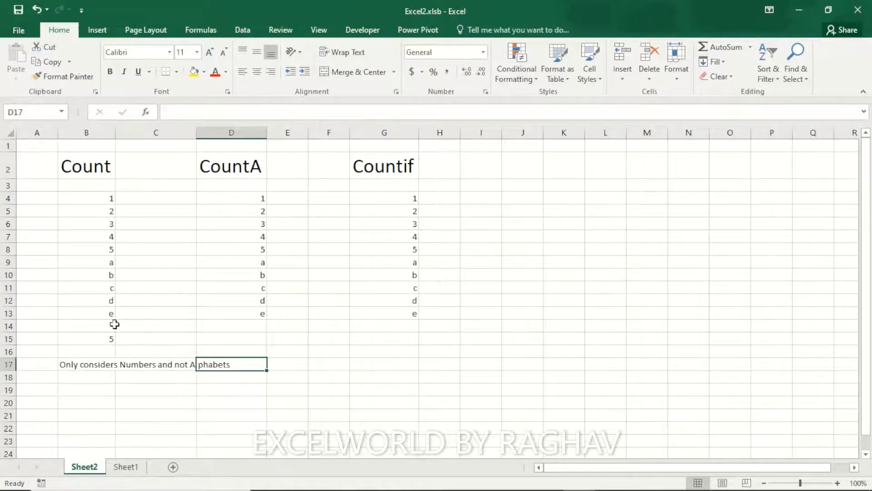
pyautogui.click(92, 363)
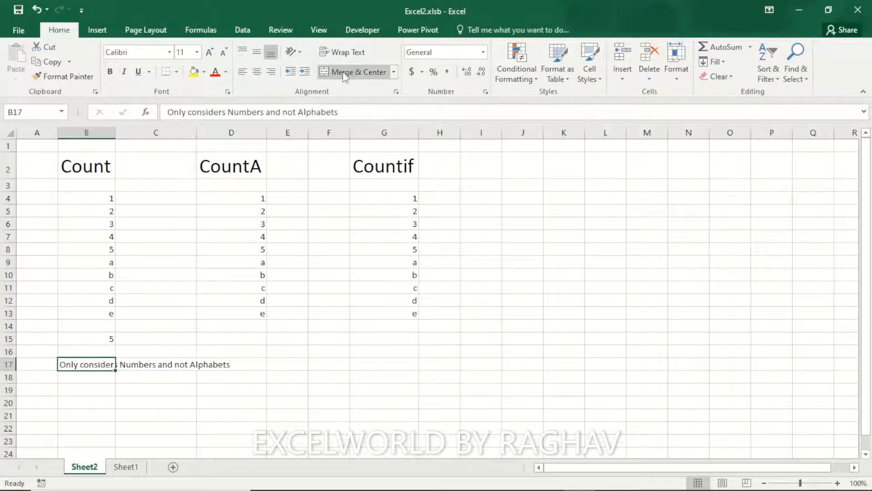
pyautogui.click(342, 52)
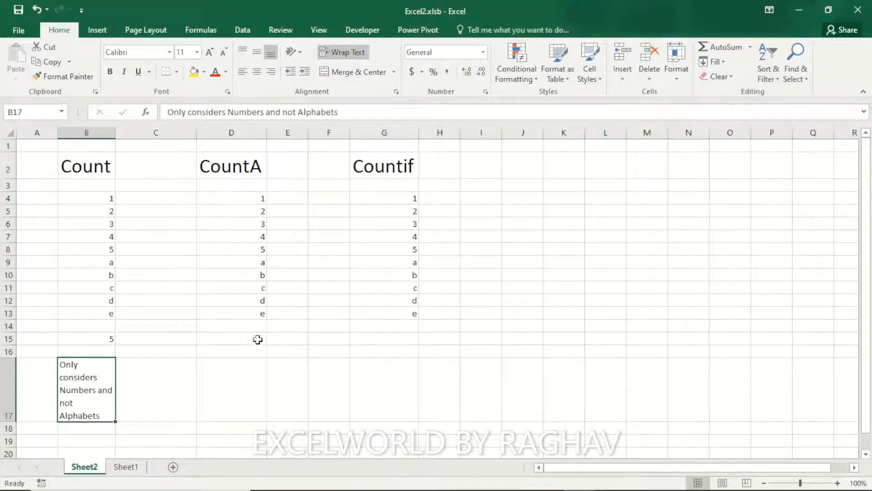
pyautogui.click(229, 381)
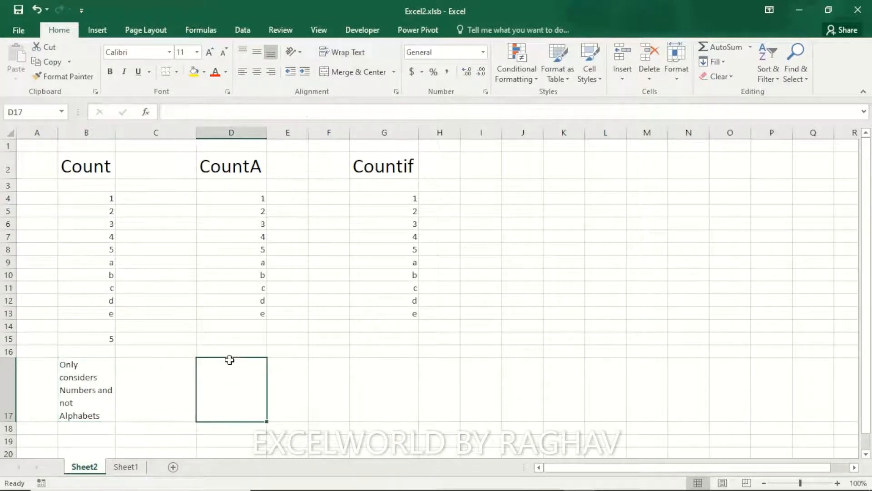
pyautogui.click(241, 167)
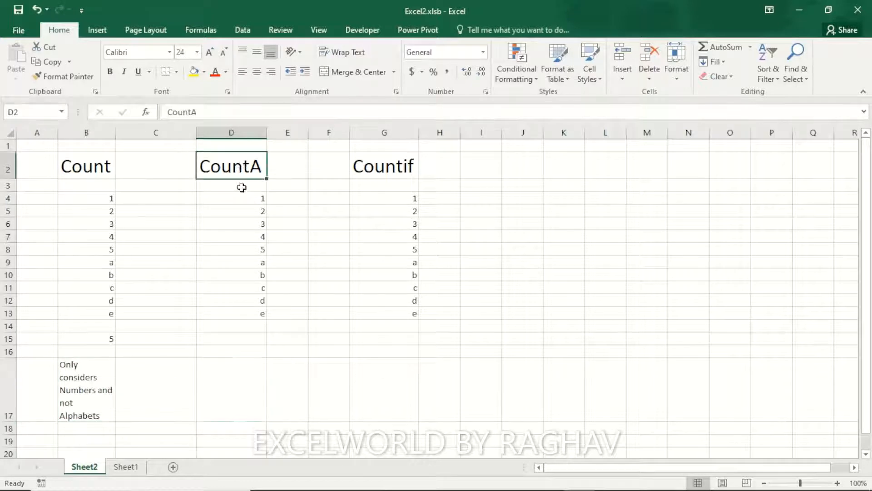
pyautogui.click(234, 369)
pyautogui.write('=')
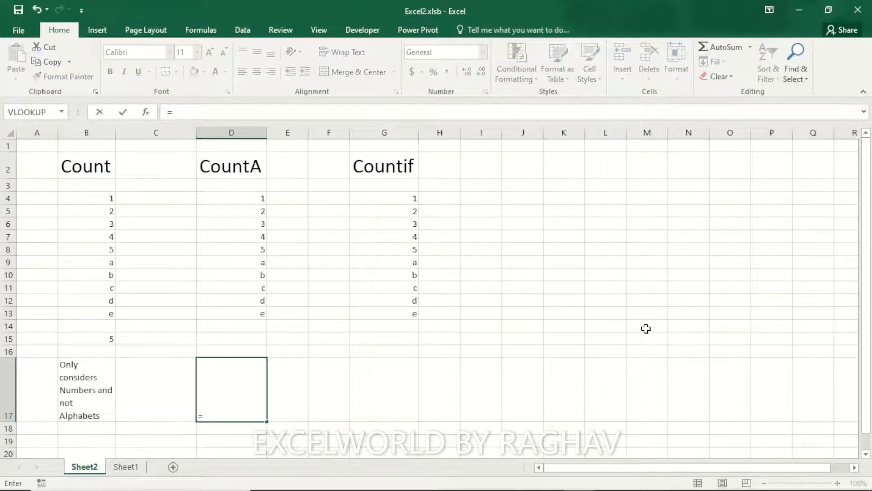
pyautogui.write('cou')
pyautogui.press('Down')
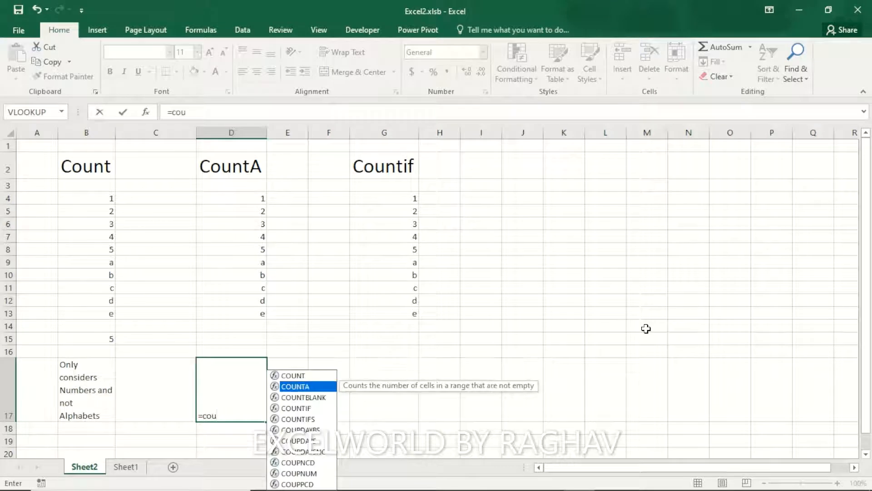
pyautogui.press('Tab')
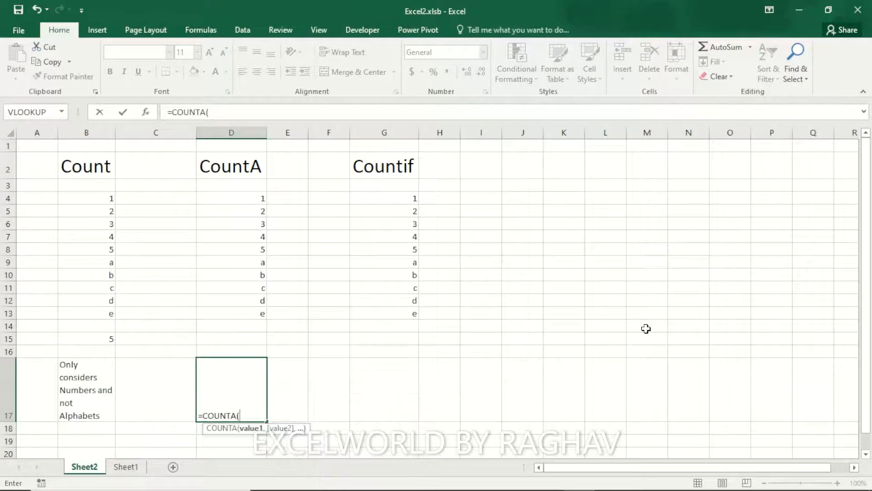
pyautogui.press('Up')
pyautogui.press('Up')
pyautogui.press('Up')
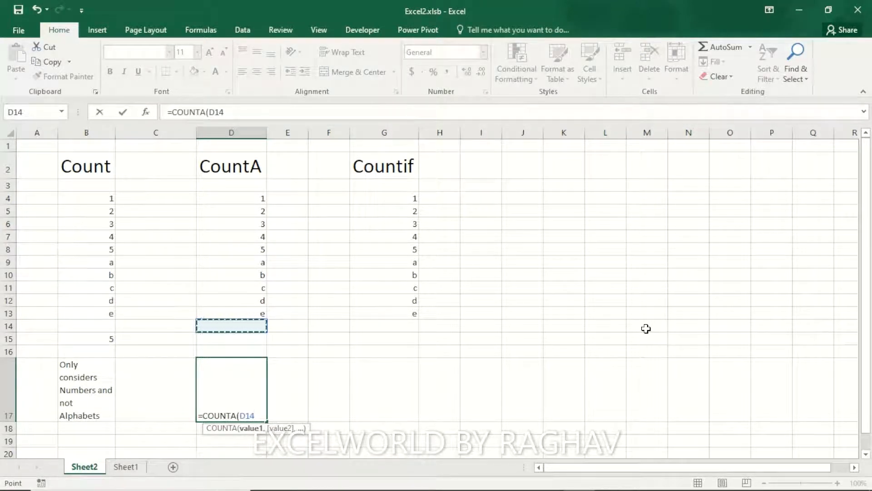
pyautogui.press('Escape')
# - Enter =COUNTA(D4:D13) in cell D15, in the same row as the COUNT result
pyautogui.press('Up')
pyautogui.press('Up')
pyautogui.press('Left')
pyautogui.press('Left')
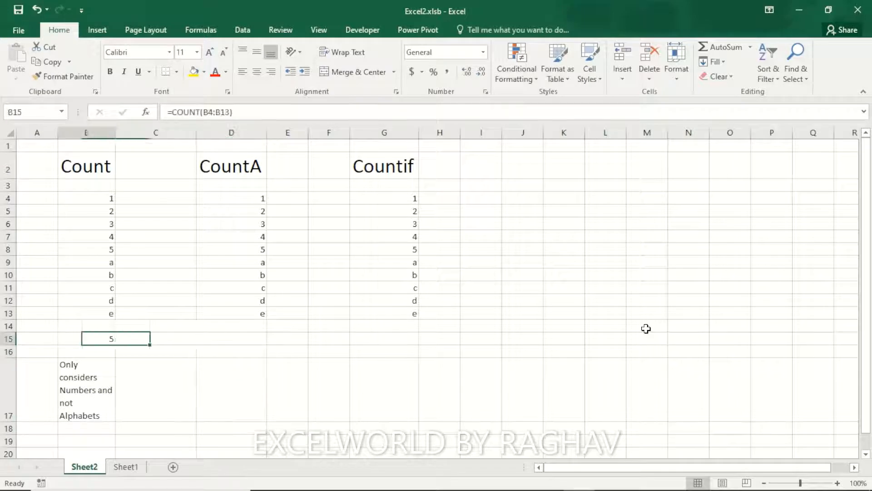
pyautogui.press('Right')
pyautogui.press('Right')
pyautogui.write('=coun')
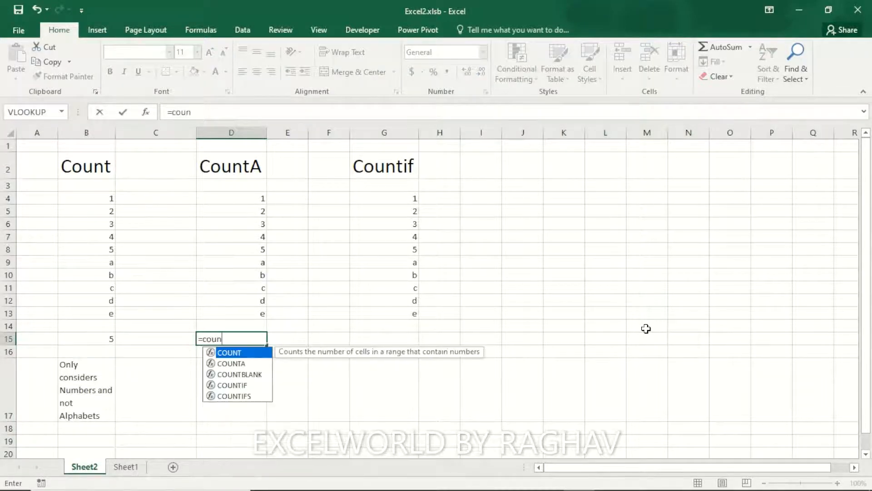
pyautogui.press('Down')
pyautogui.press('Tab')
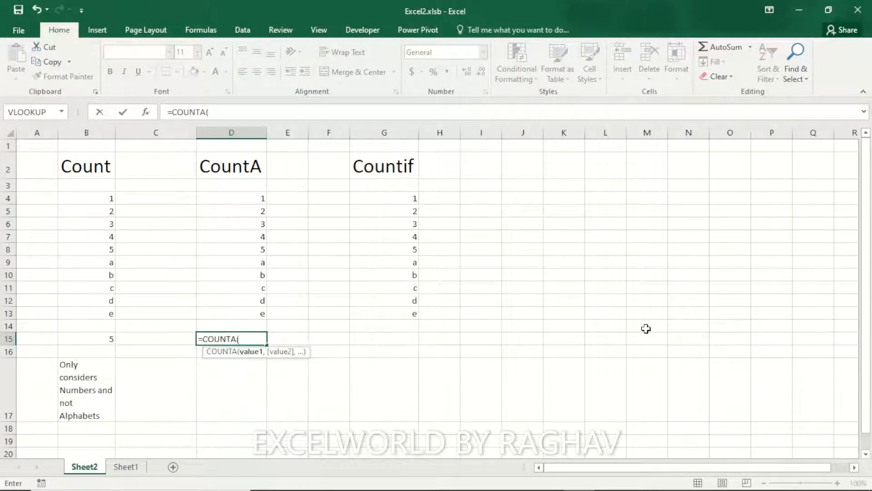
pyautogui.press('Up')
pyautogui.press('Up')
pyautogui.hotkey('ctrl', 'shift', 'Up')
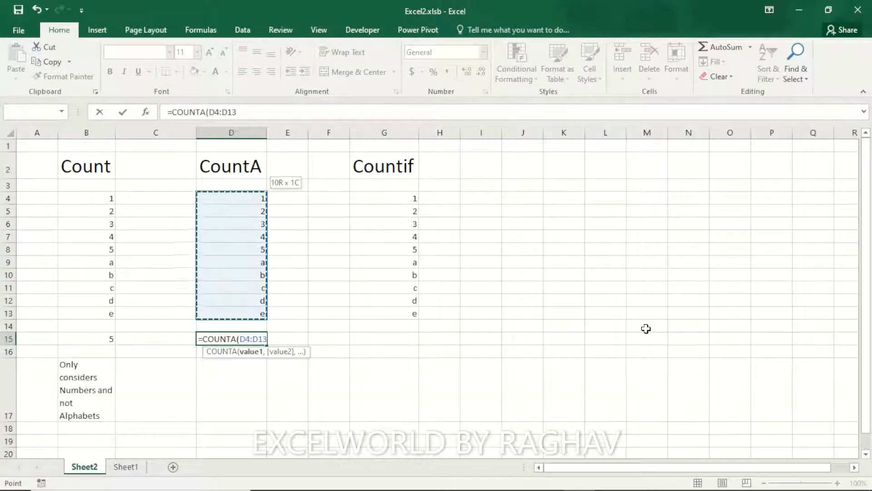
pyautogui.write(')')
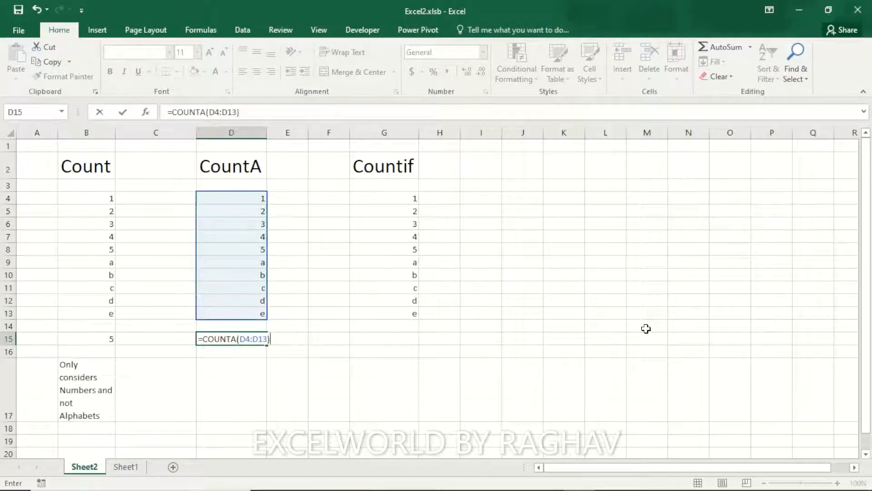
pyautogui.press('Return')
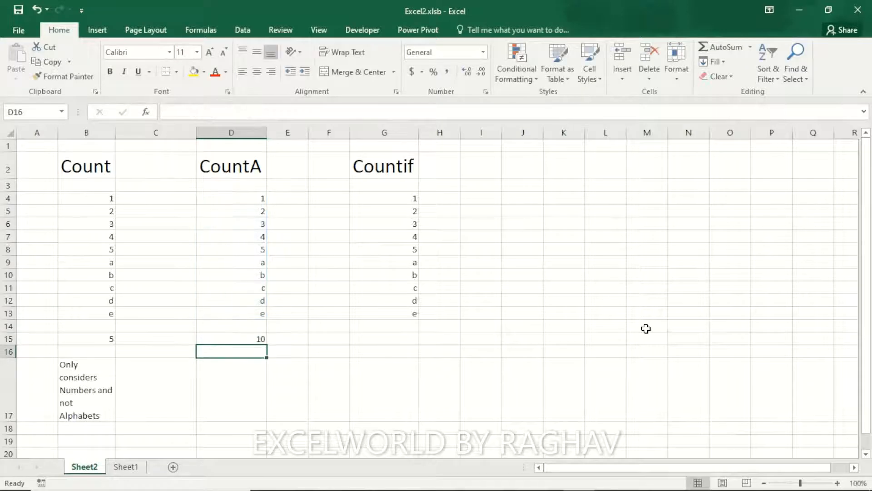
# - Select the CountA data in D4:D13 to check how many of its cells contain data
pyautogui.press('Up')
pyautogui.hotkey('ctrl', 'Up')
pyautogui.hotkey('ctrl', 'Up')
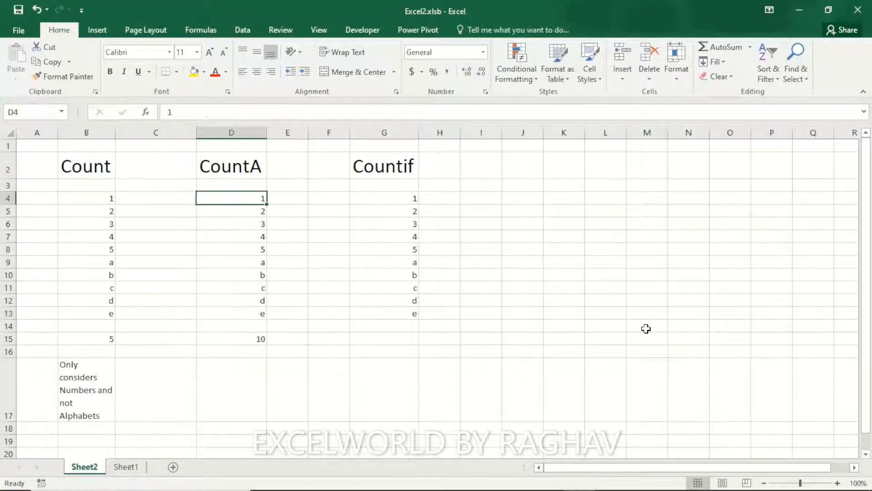
pyautogui.hotkey('ctrl', 'shift', 'Down')
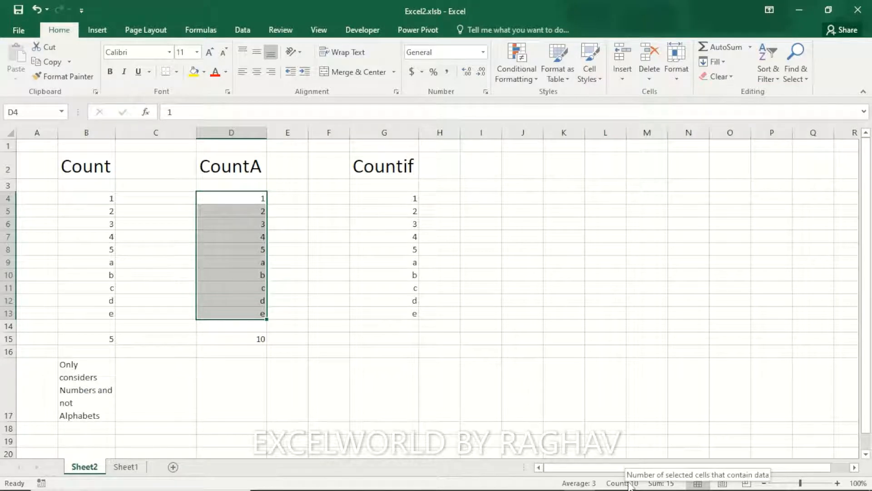
# - Copy the note in B17 to cell D17, below the COUNTA result
pyautogui.click(235, 334)
pyautogui.click(230, 165)
pyautogui.click(239, 376)
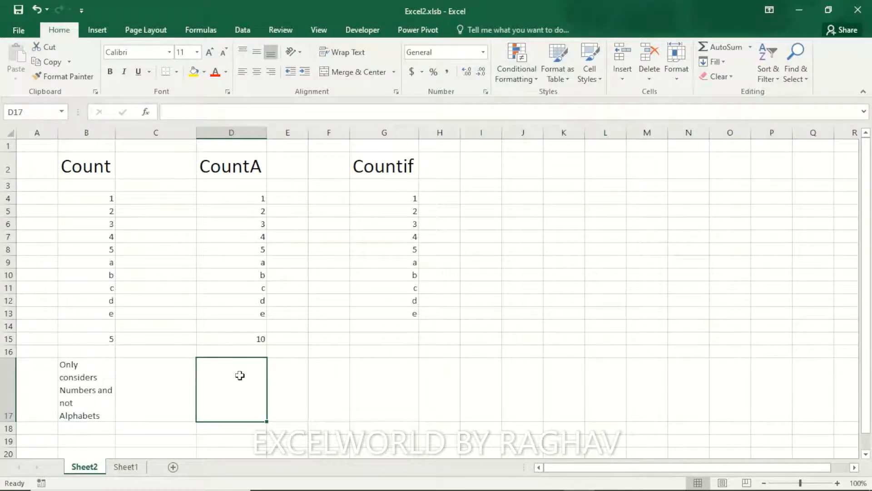
pyautogui.press('Left')
pyautogui.press('Left')
pyautogui.hotkey('ctrl', 'c')
pyautogui.press('Right')
pyautogui.press('Right')
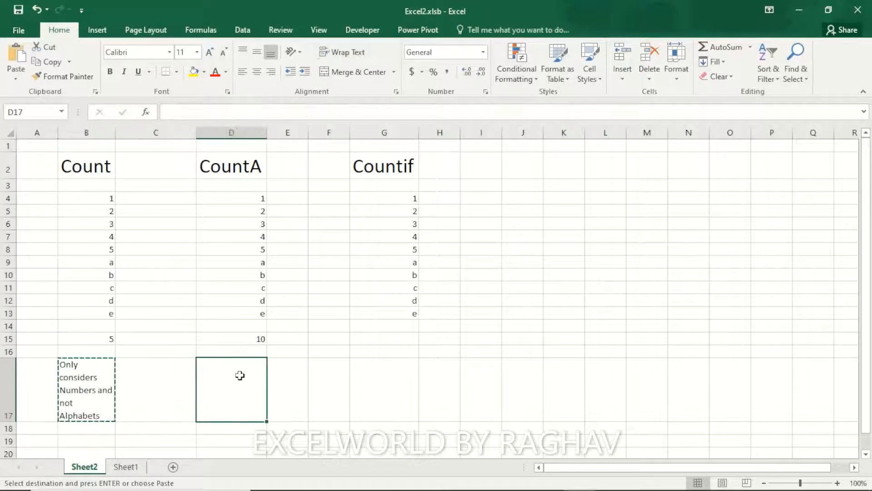
pyautogui.press('Return')
# - Change the opening words of the note in D17 from "Only considers" to "Considers both"
pyautogui.doubleClick(239, 375)
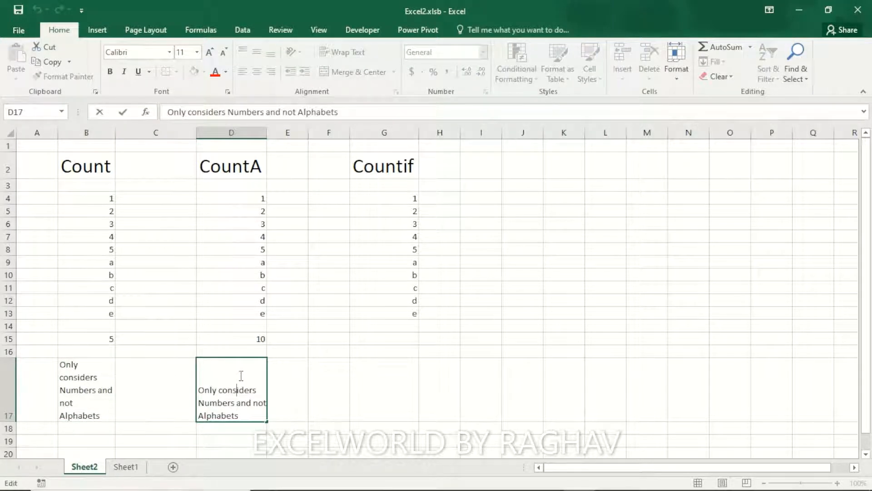
pyautogui.hotkey('shift', 'Left')
pyautogui.hotkey('shift', 'Left')
pyautogui.hotkey('shift', 'Left')
pyautogui.hotkey('shift', 'Left')
pyautogui.hotkey('shift', 'Left')
pyautogui.hotkey('shift', 'Left')
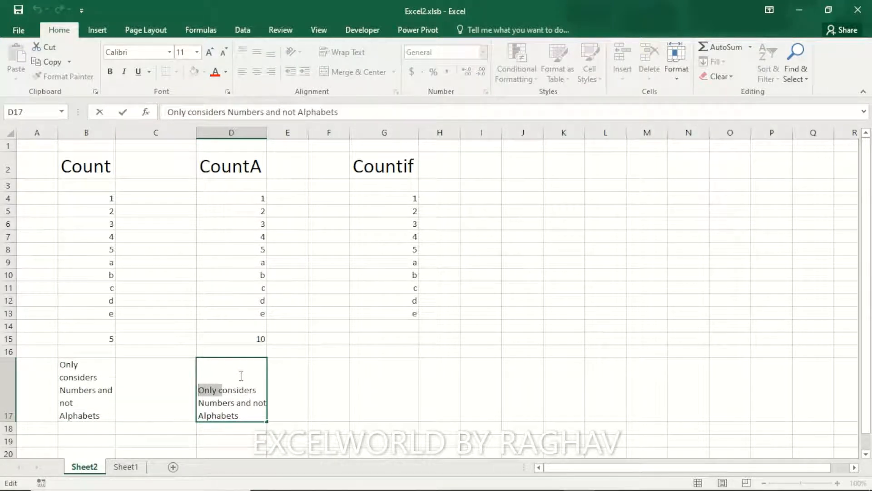
pyautogui.write('C')
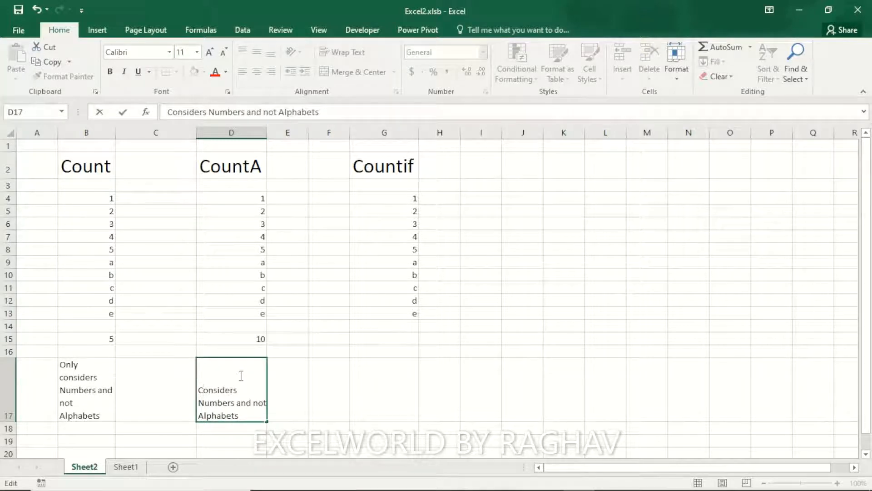
pyautogui.write('both')
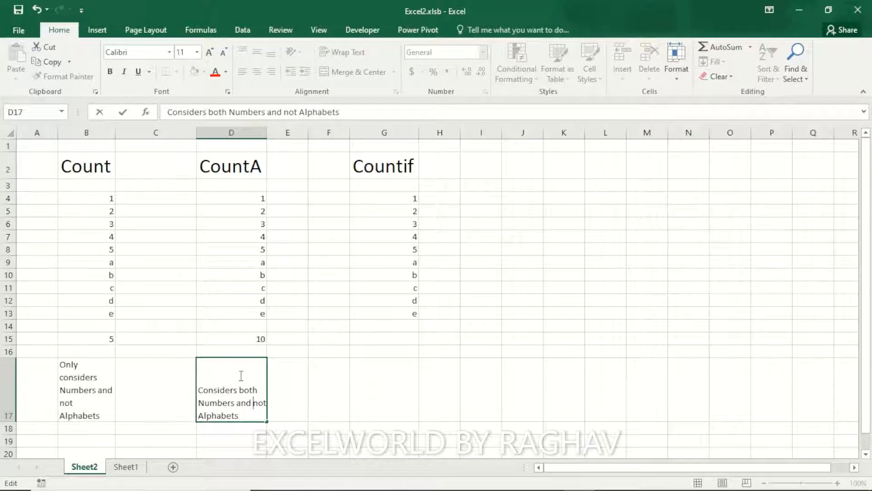
# - Remove "not" from the note in D17 and add "also" at its end
pyautogui.hotkey('shift', 'Right')
pyautogui.hotkey('shift', 'Right')
pyautogui.hotkey('shift', 'Right')
pyautogui.press('Delete')
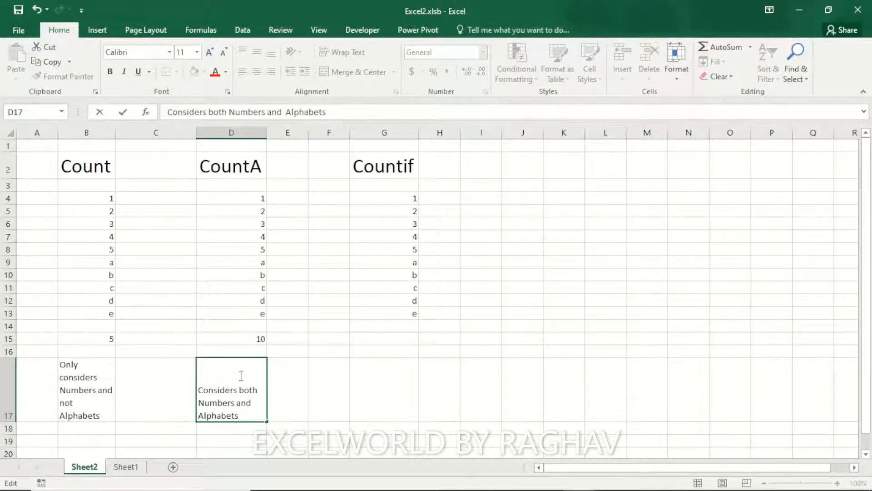
pyautogui.write('also')
pyautogui.press('Return')
pyautogui.press('Up')
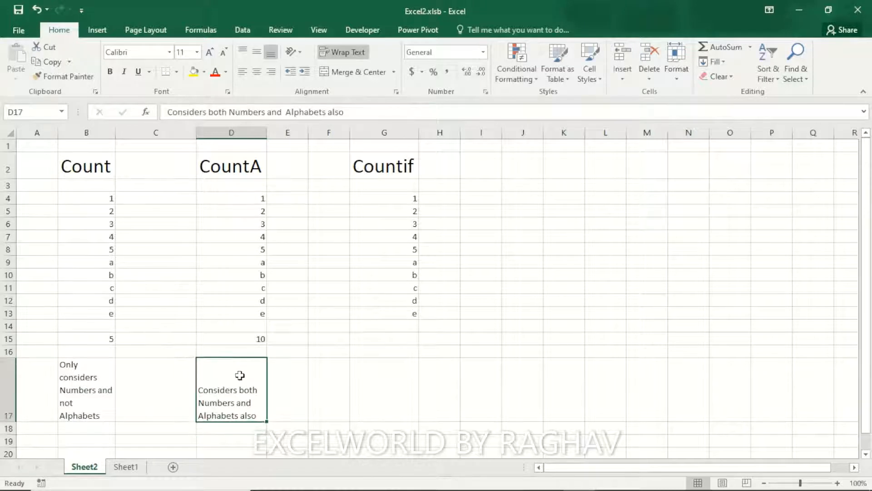
# - Enter =COUNTIF(G4:G13,3) in cell G15, in the same row as the other count results
pyautogui.press('Right')
pyautogui.press('Right')
pyautogui.press('Right')
pyautogui.press('Up')
pyautogui.press('Up')
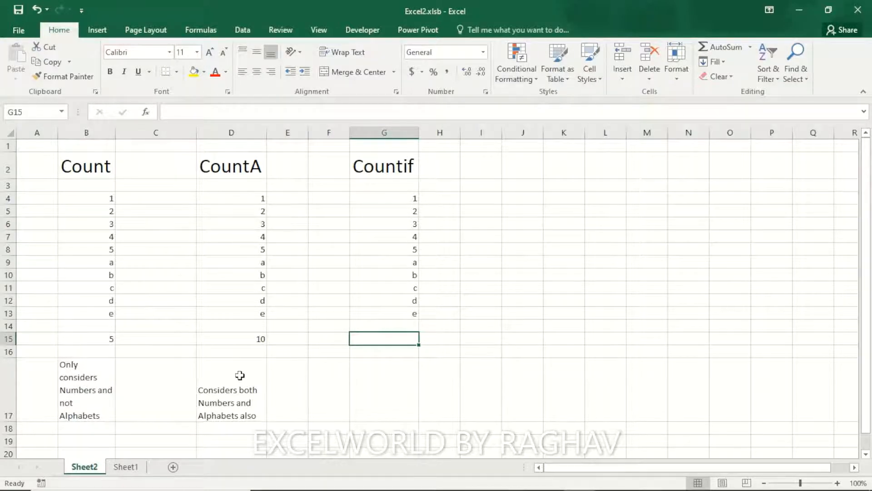
pyautogui.write('=coun')
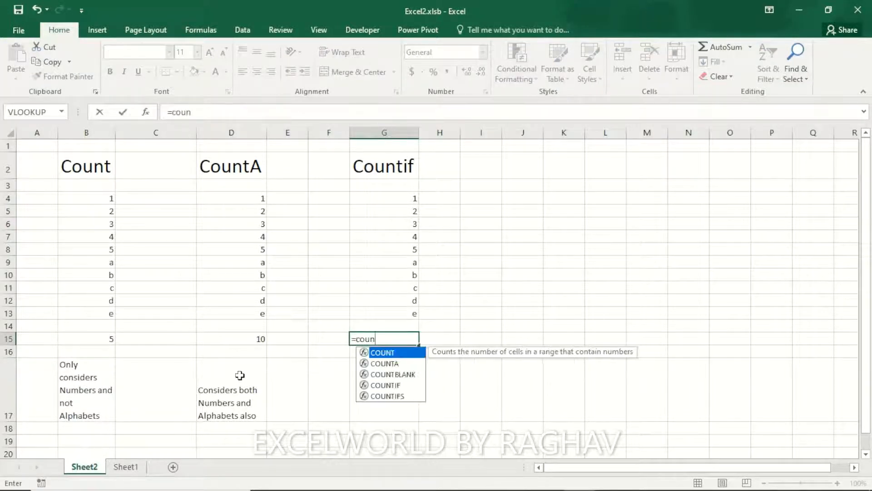
pyautogui.write('tif')
pyautogui.press('Tab')
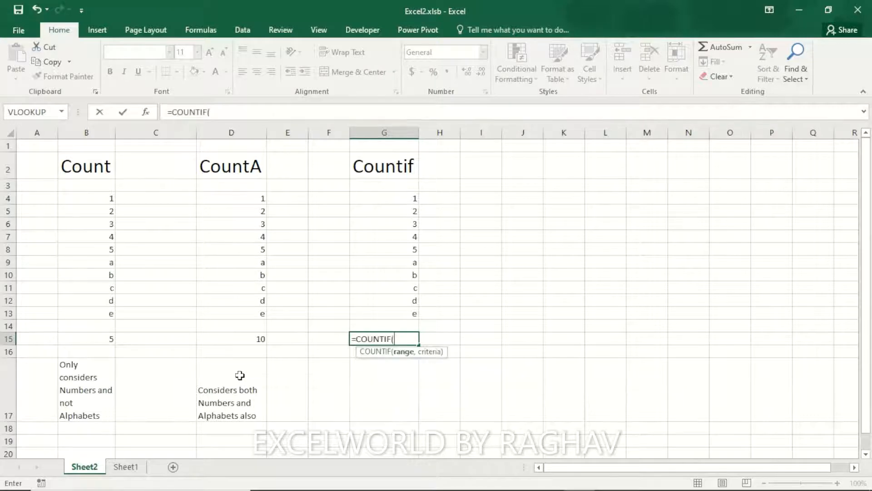
pyautogui.press('Up')
pyautogui.press('Up')
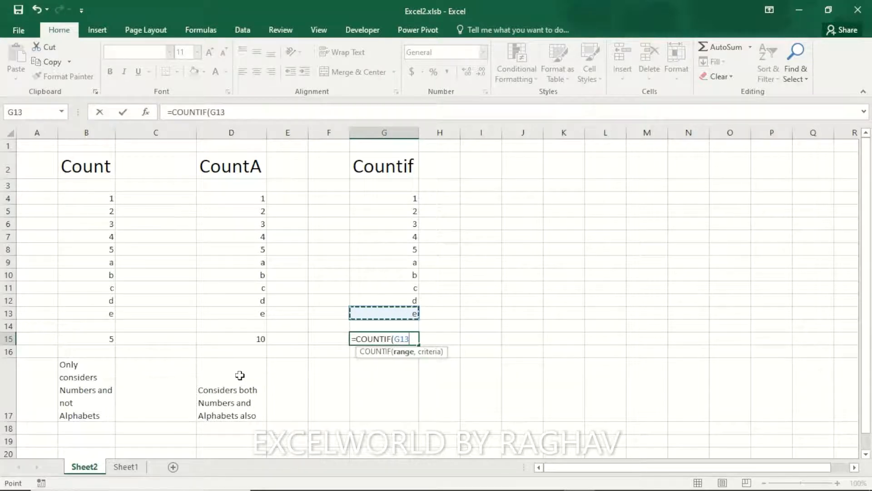
pyautogui.hotkey('ctrl', 'shift', 'Up')
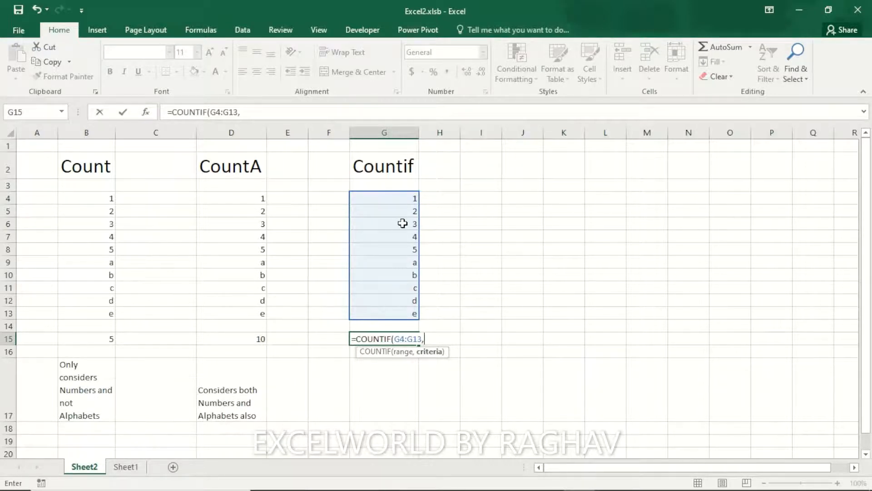
pyautogui.write('3)')
pyautogui.press('Return')
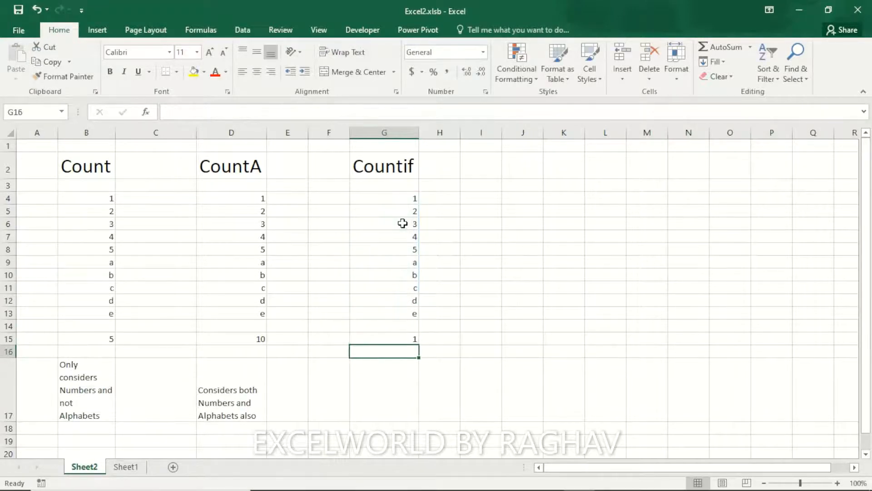
# - Review the Countif data in G4:G13 and replace the letter a in G9 with 3
pyautogui.click(403, 223)
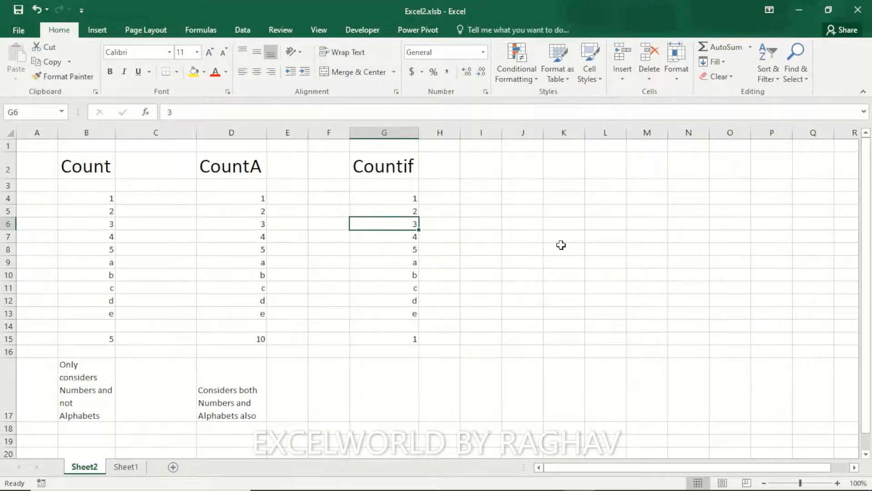
pyautogui.press('Up')
pyautogui.press('Up')
pyautogui.hotkey('ctrl', 'shift', 'Down')
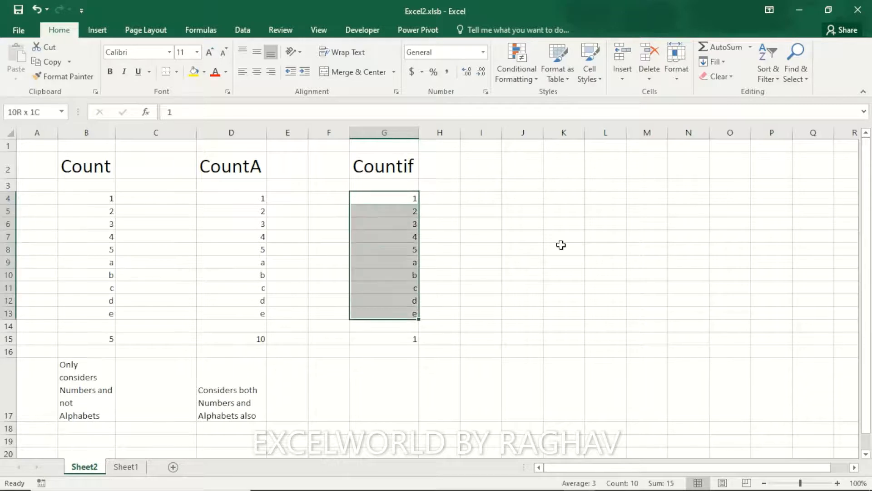
pyautogui.hotkey('ctrl', 'Down')
pyautogui.press('Up')
pyautogui.press('Up')
pyautogui.press('Up')
pyautogui.press('Up')
pyautogui.press('Up')
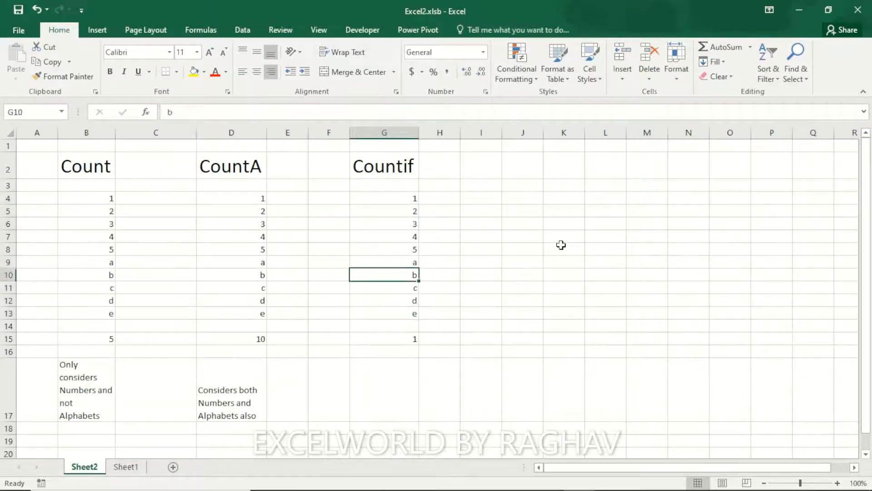
pyautogui.press('Down')
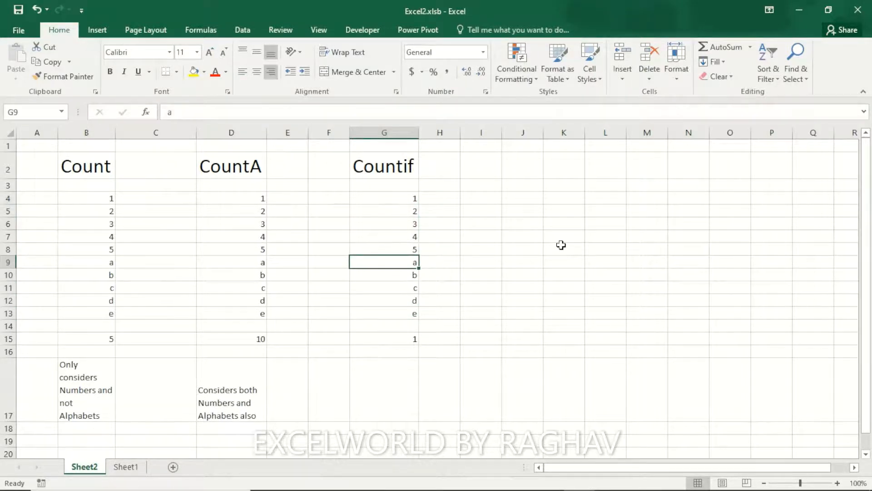
pyautogui.write('3')
pyautogui.press('Return')
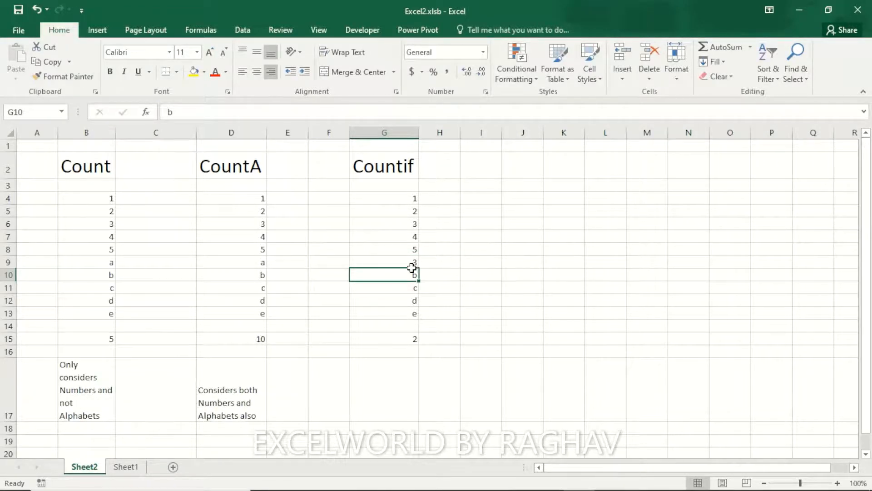
# - Compare the cells G6 and G9 with the COUNTIF result, and replace the letter e in G13 with 3
pyautogui.click(394, 224)
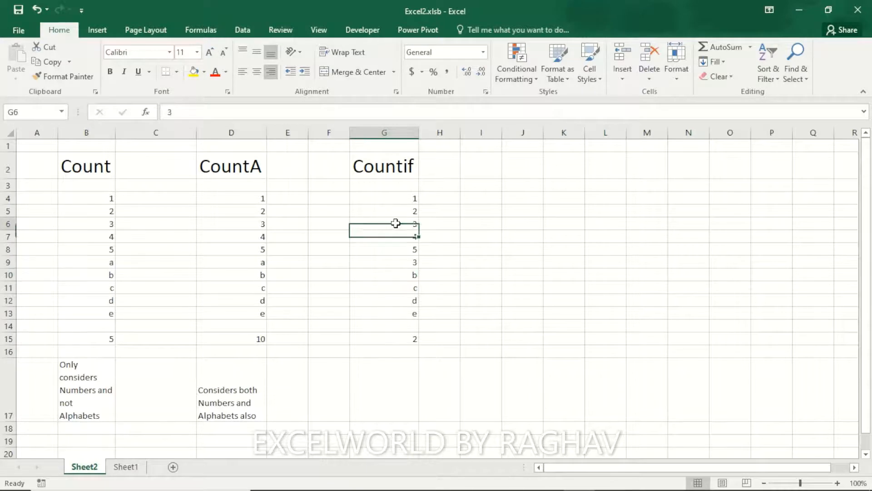
pyautogui.keyDown('ctrl'); pyautogui.click(392, 259); pyautogui.keyUp('ctrl')
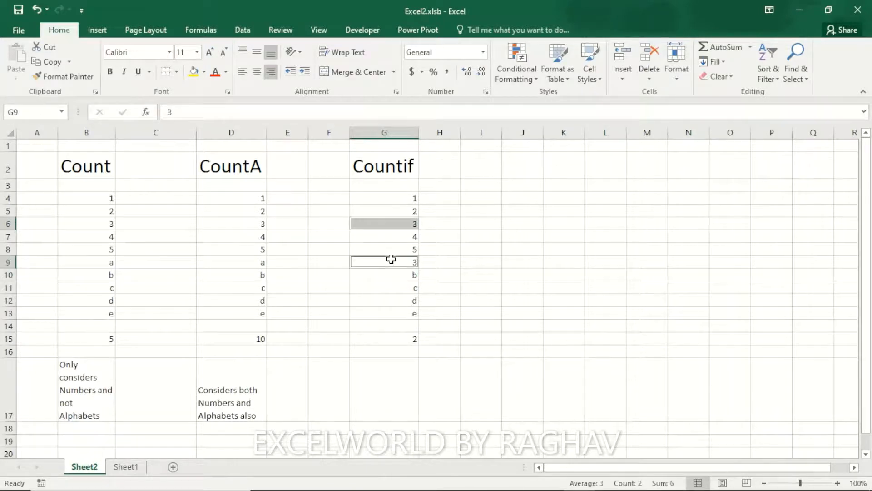
pyautogui.click(398, 339)
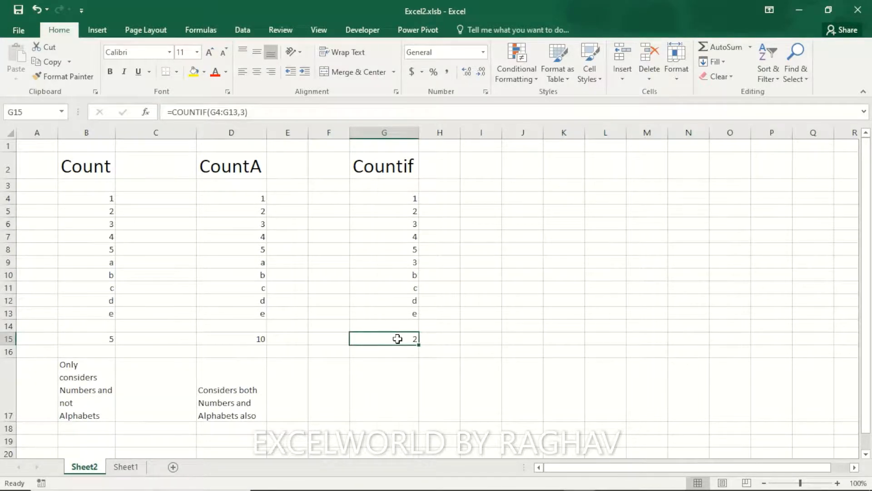
pyautogui.press('Up')
pyautogui.press('Up')
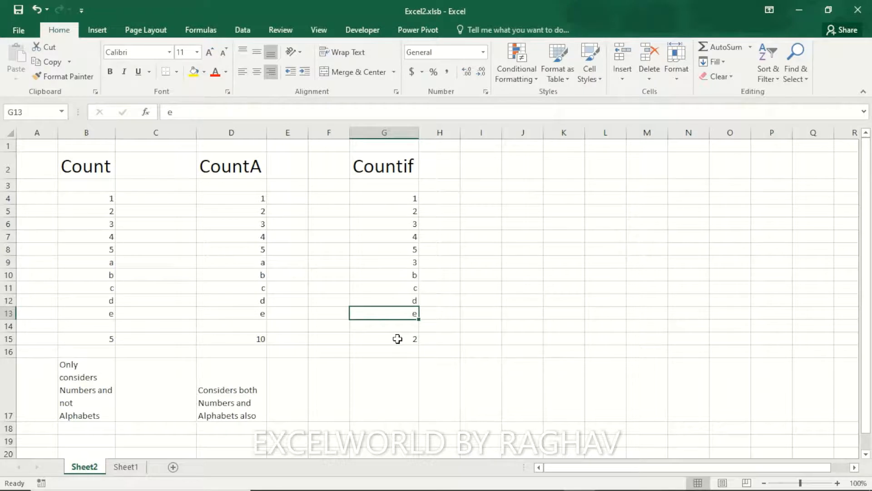
pyautogui.write('3')
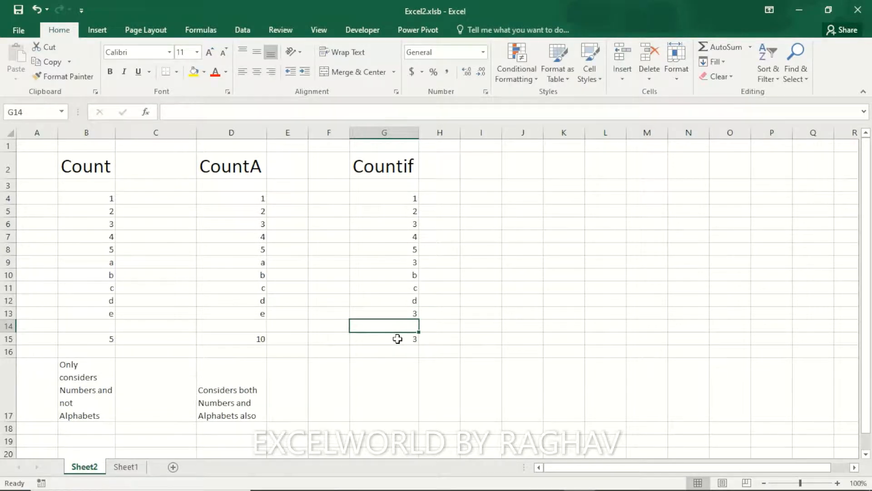
# - Change the criterion of the COUNTIF formula in G15 to 5 and check the matching cell G8
pyautogui.press('Up')
pyautogui.press('Down')
pyautogui.press('Down')
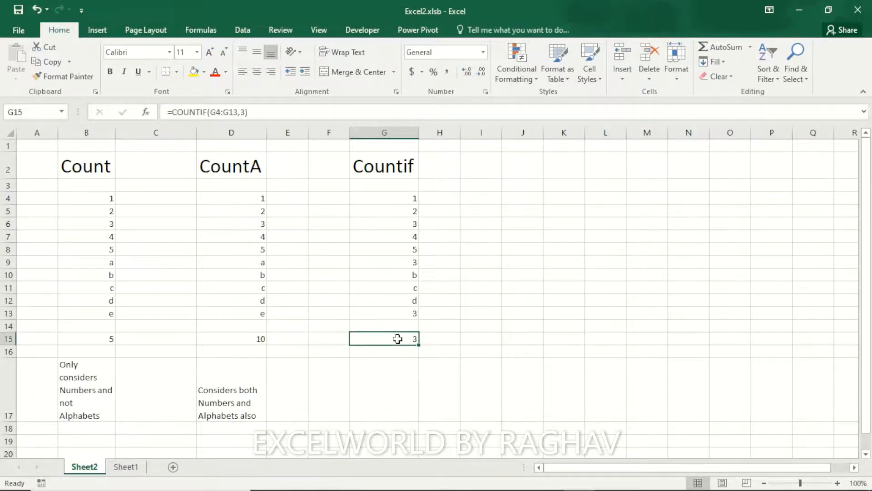
pyautogui.press('F2')
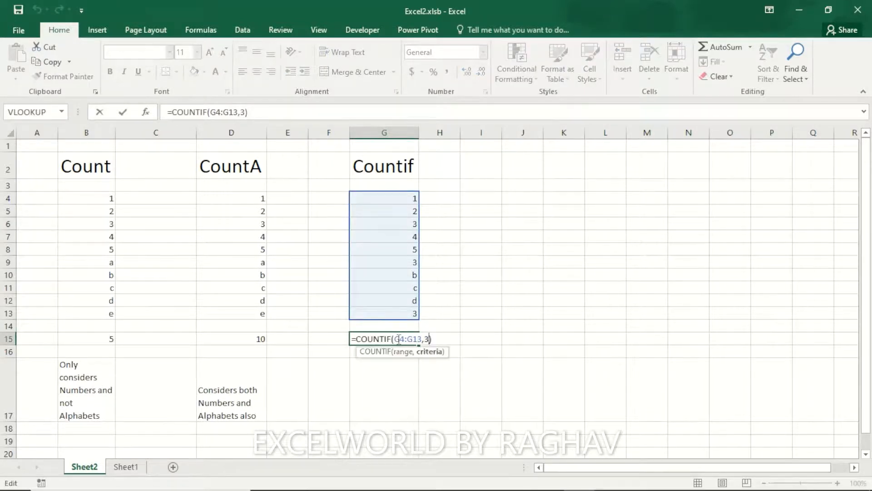
pyautogui.press('BackSpace')
pyautogui.write('1')
pyautogui.press('Return')
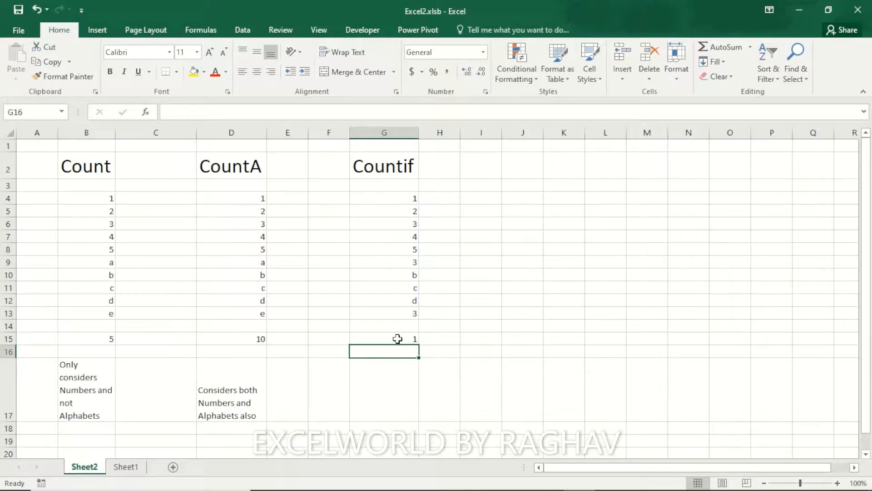
pyautogui.click(403, 252)
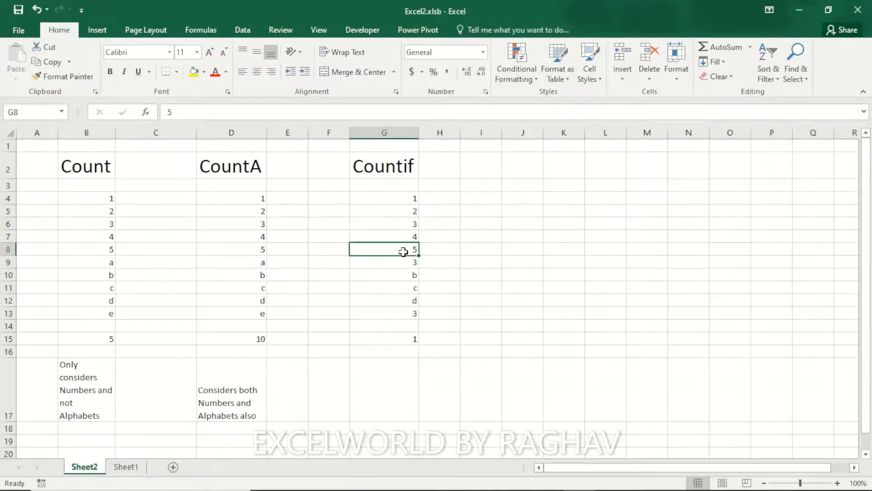
# - Change the criterion of the COUNTIF formula in G15 to a, without quotation marks
pyautogui.click(399, 340)
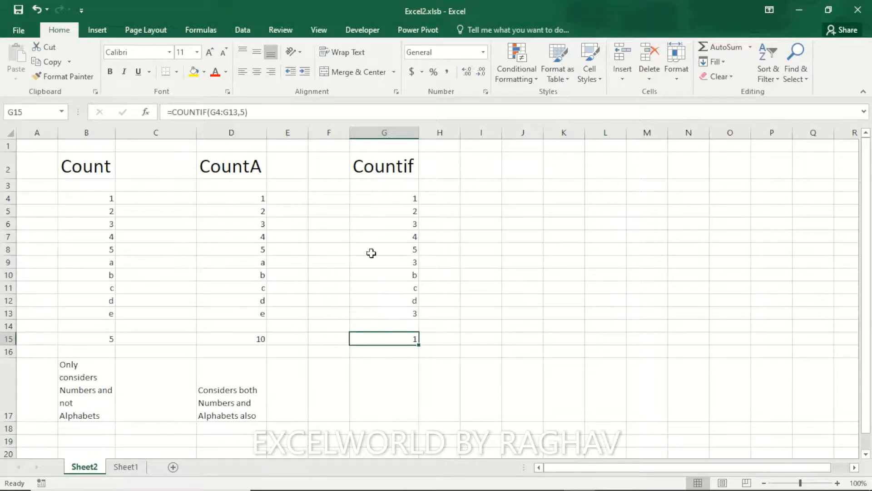
pyautogui.click(244, 113)
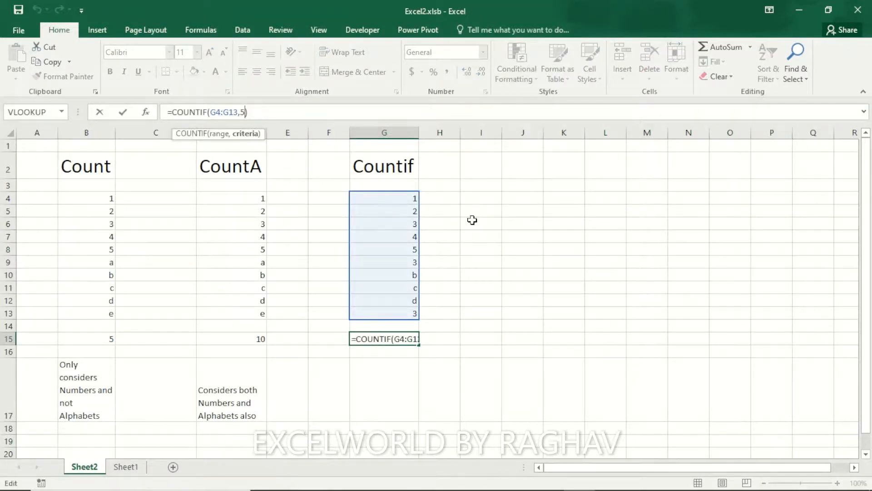
pyautogui.press('BackSpace')
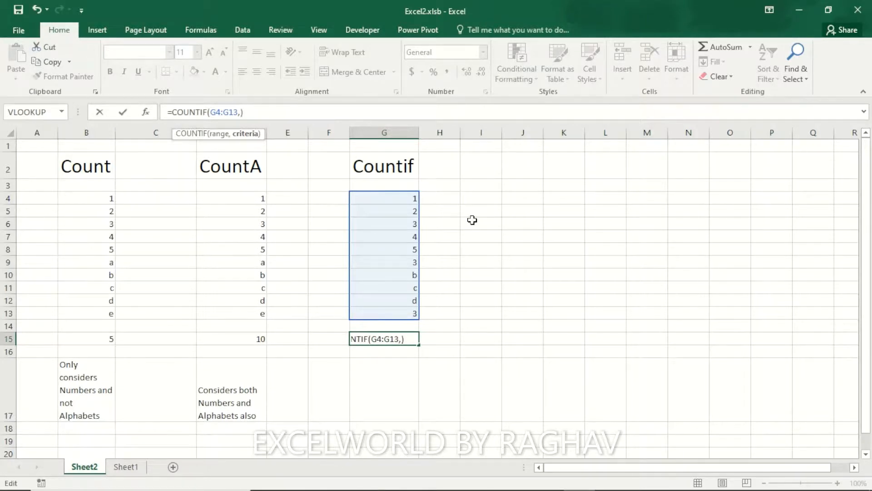
pyautogui.write('a')
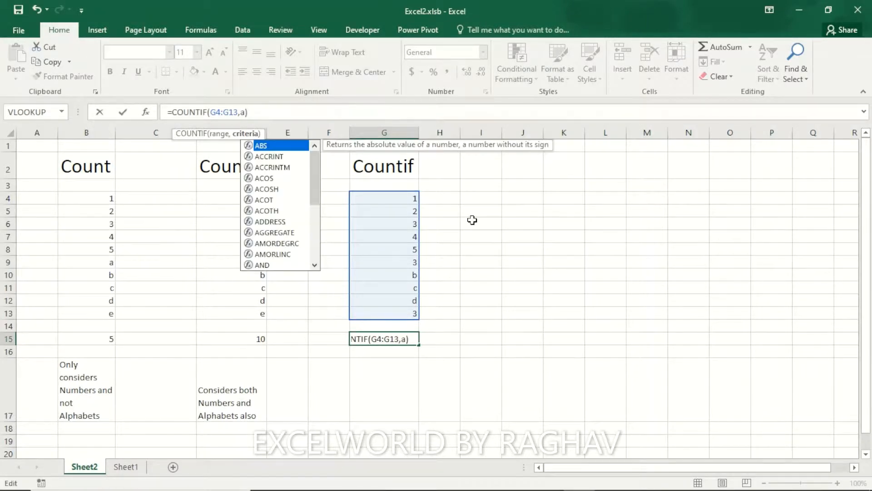
pyautogui.press('Escape')
pyautogui.press('Return')
pyautogui.press('Up')
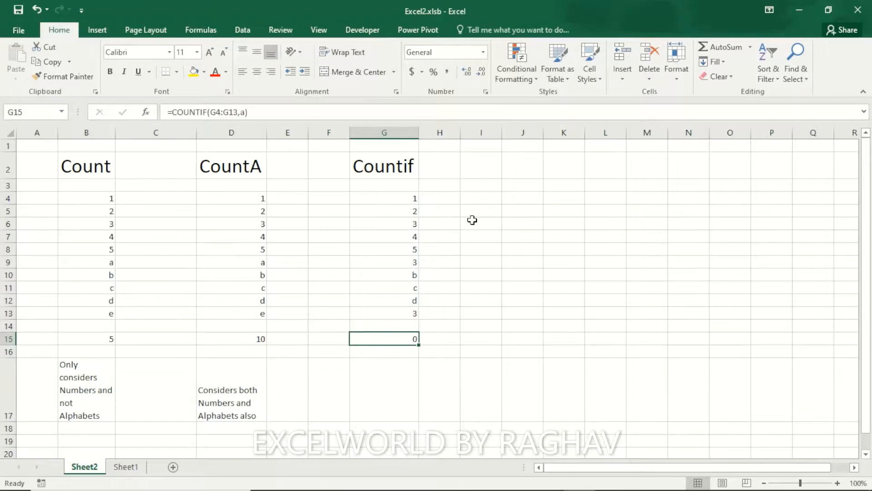
# - Put the letters back in the Countif column by entering a in G9 and e in G13
pyautogui.click(416, 262)
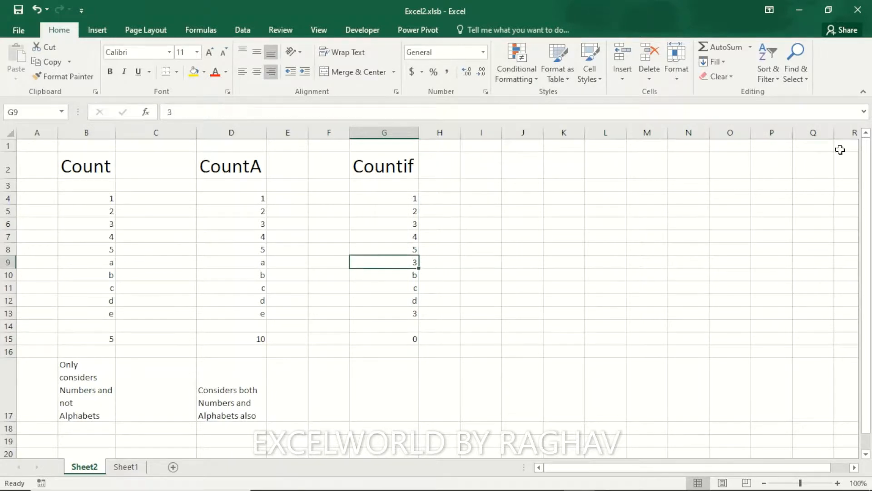
pyautogui.write('a')
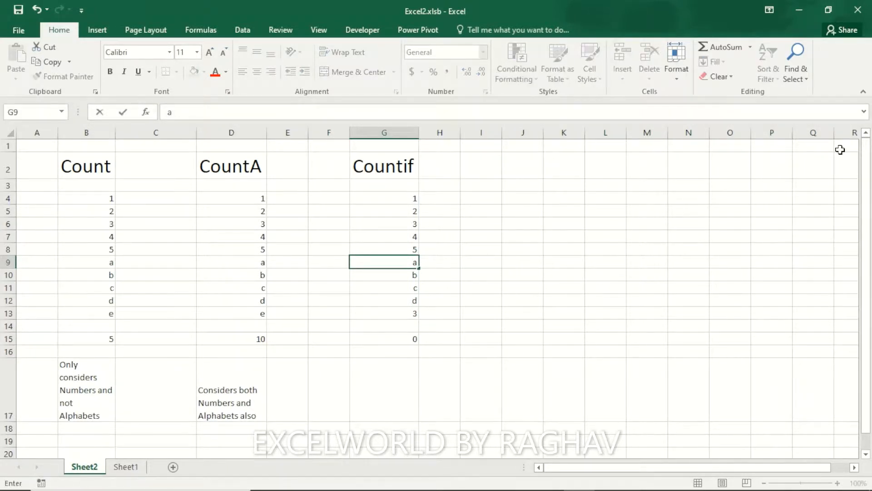
pyautogui.press('Return')
pyautogui.press('Down')
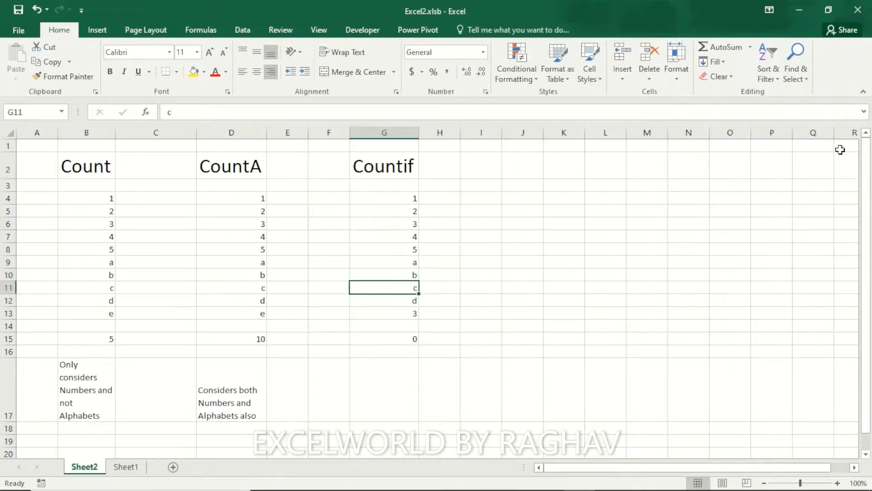
pyautogui.press('Down')
pyautogui.press('Down')
pyautogui.write('e')
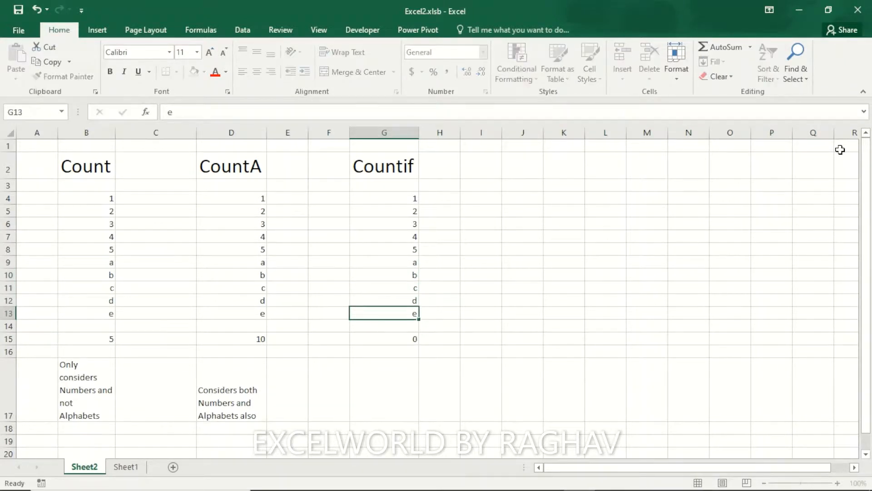
pyautogui.press('Return')
pyautogui.press('Down')
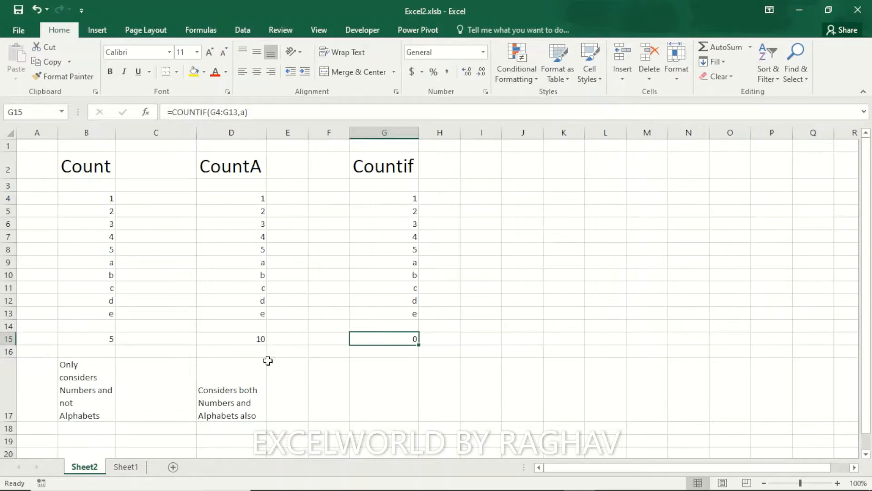
# - Copy the note "Only considers Numbers and not Alphabets" from B17 to G17 under the Countif column
pyautogui.click(93, 381)
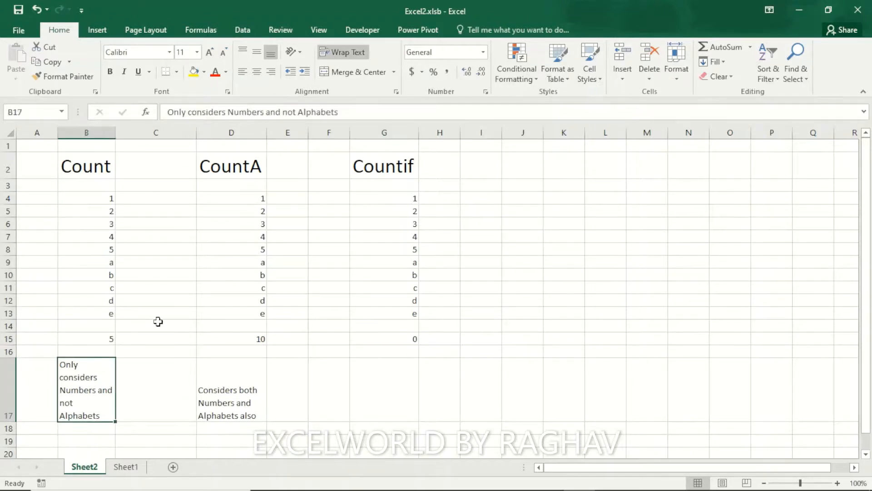
pyautogui.hotkey('ctrl', 'c')
pyautogui.press('Right')
pyautogui.press('Right')
pyautogui.press('Right')
pyautogui.press('Right')
pyautogui.press('Right')
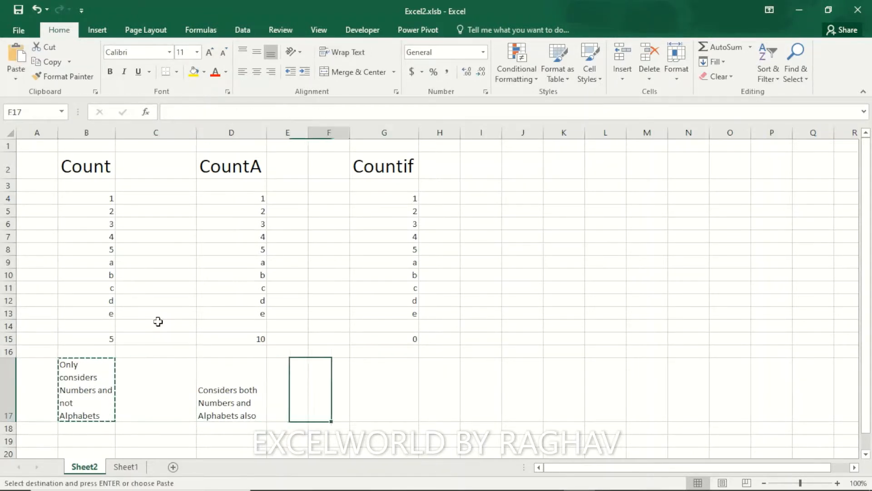
pyautogui.press('Return')
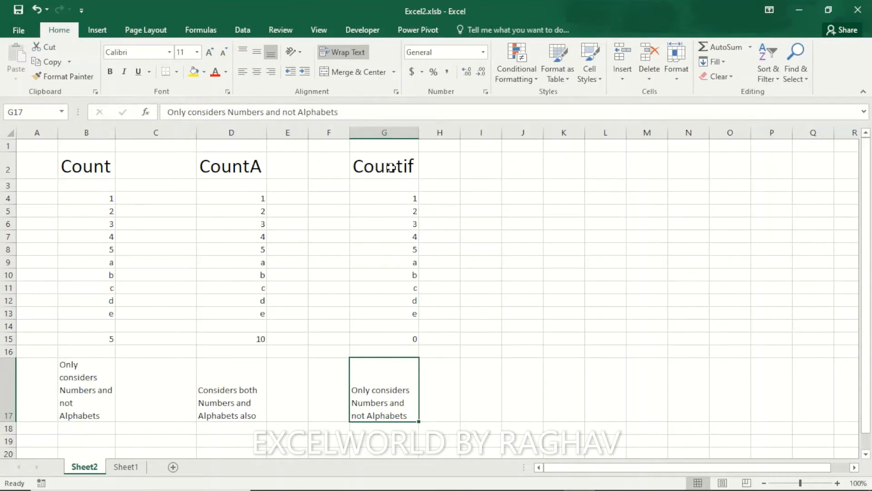
# - Review the Count, CountA and Countif headings in row 2 one after another
pyautogui.click(69, 167)
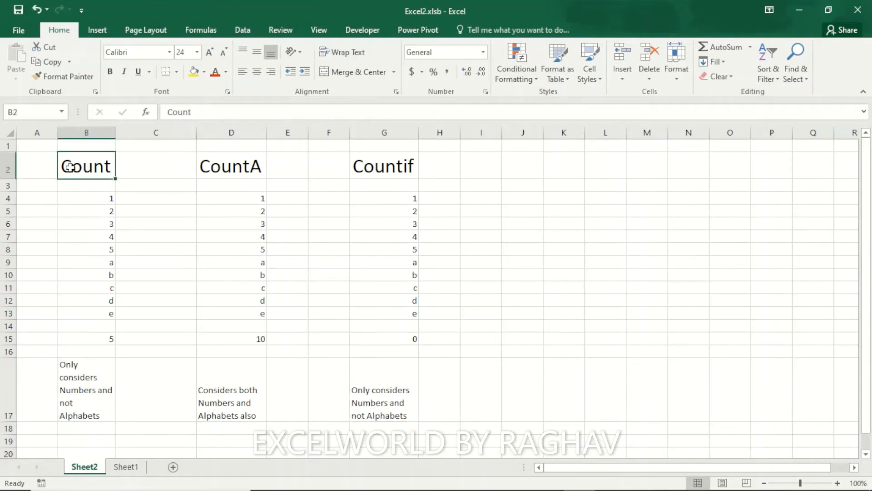
pyautogui.click(211, 168)
pyautogui.click(376, 160)
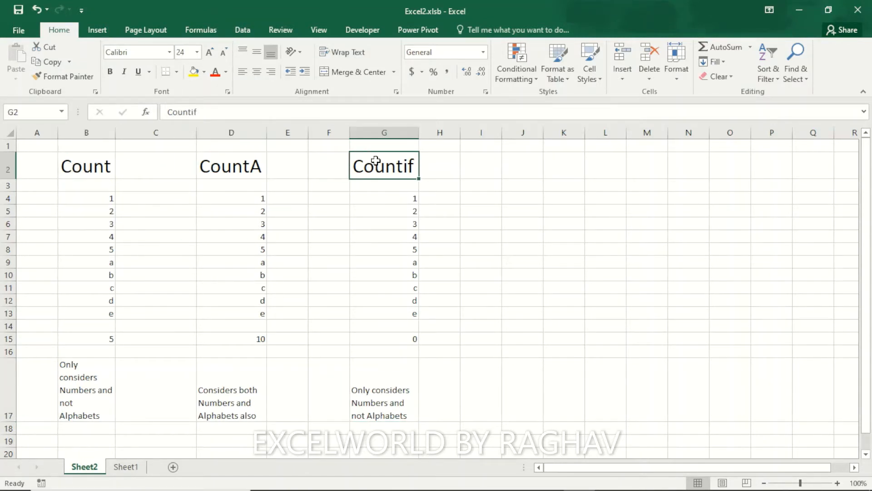